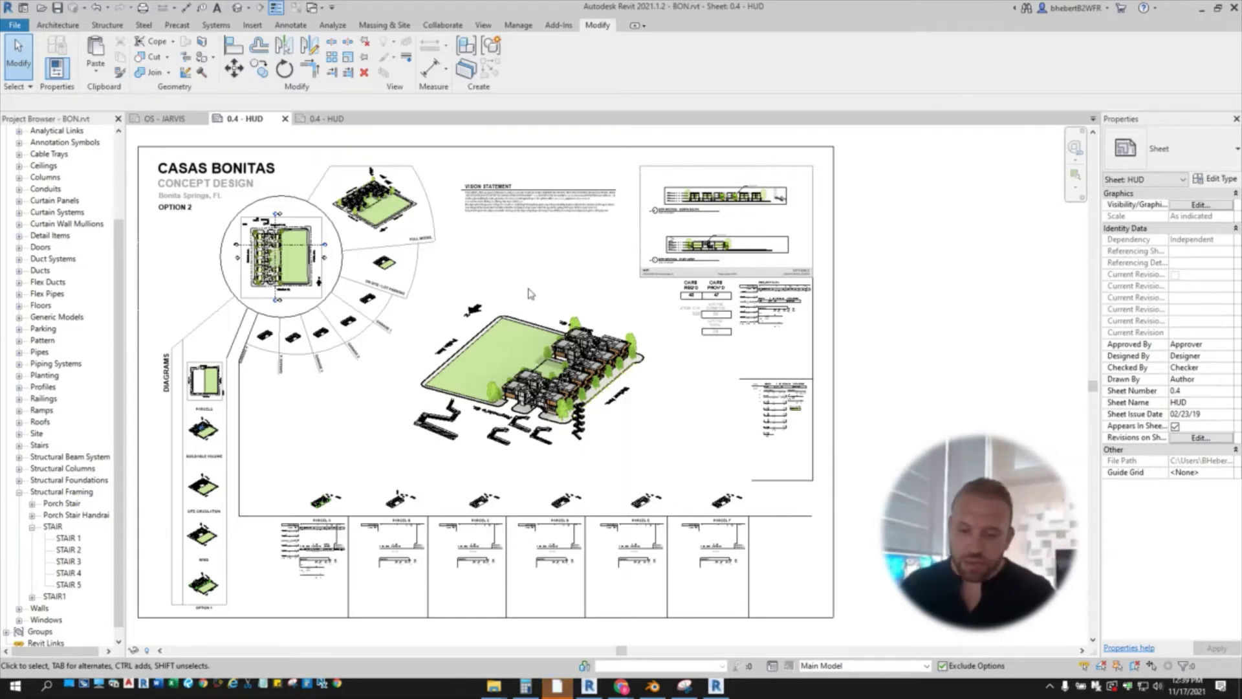
Step: Activate the large 3D site view on the HUD sheet and look over the loose stair models beside Reynold's St
scroll(446, 382, up, 5)
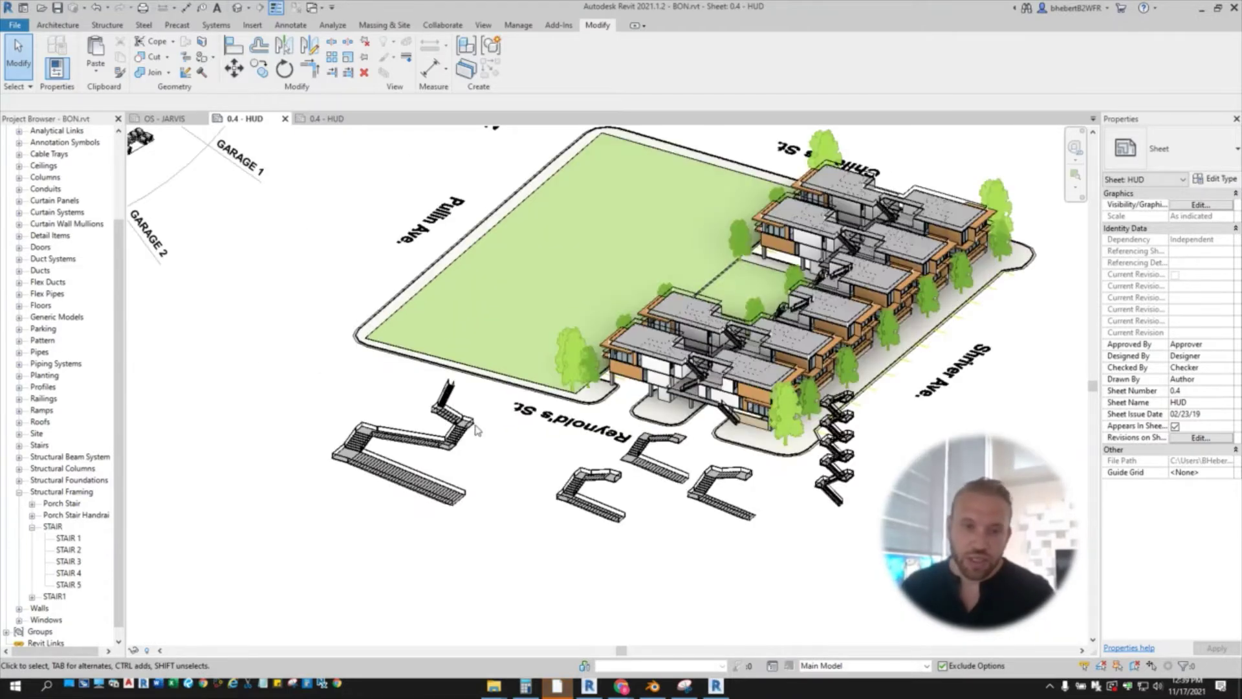
double_click(471, 429)
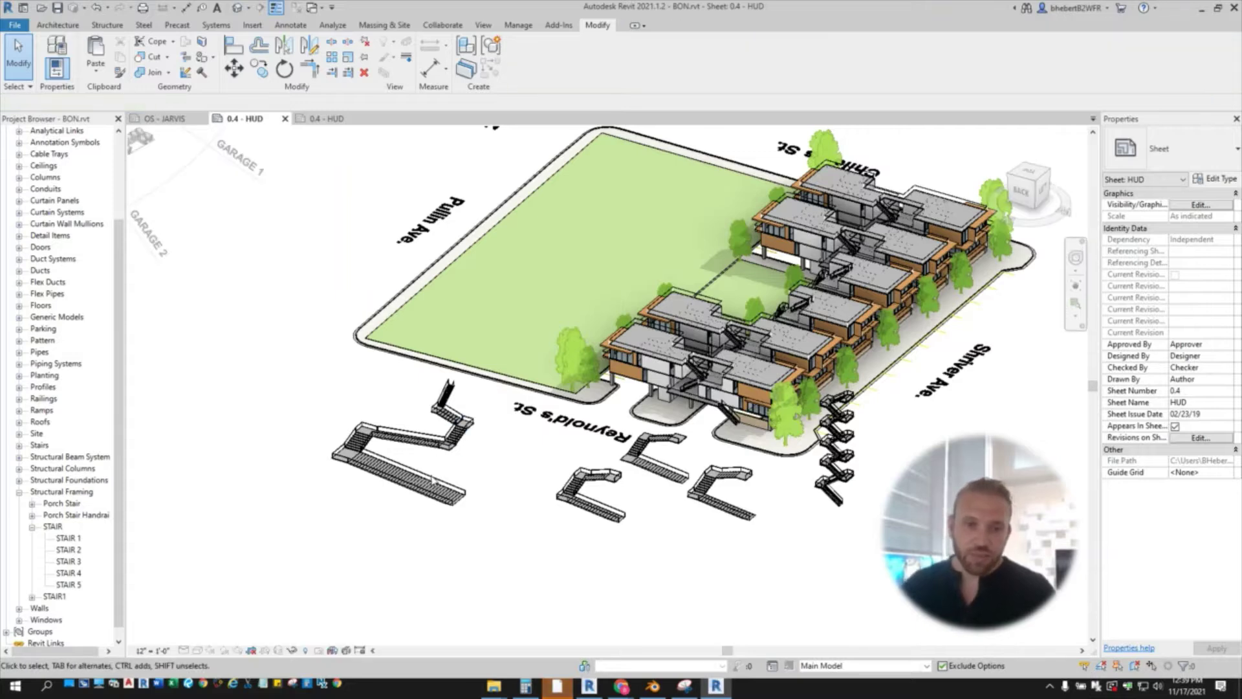
scroll(437, 441, up, 3)
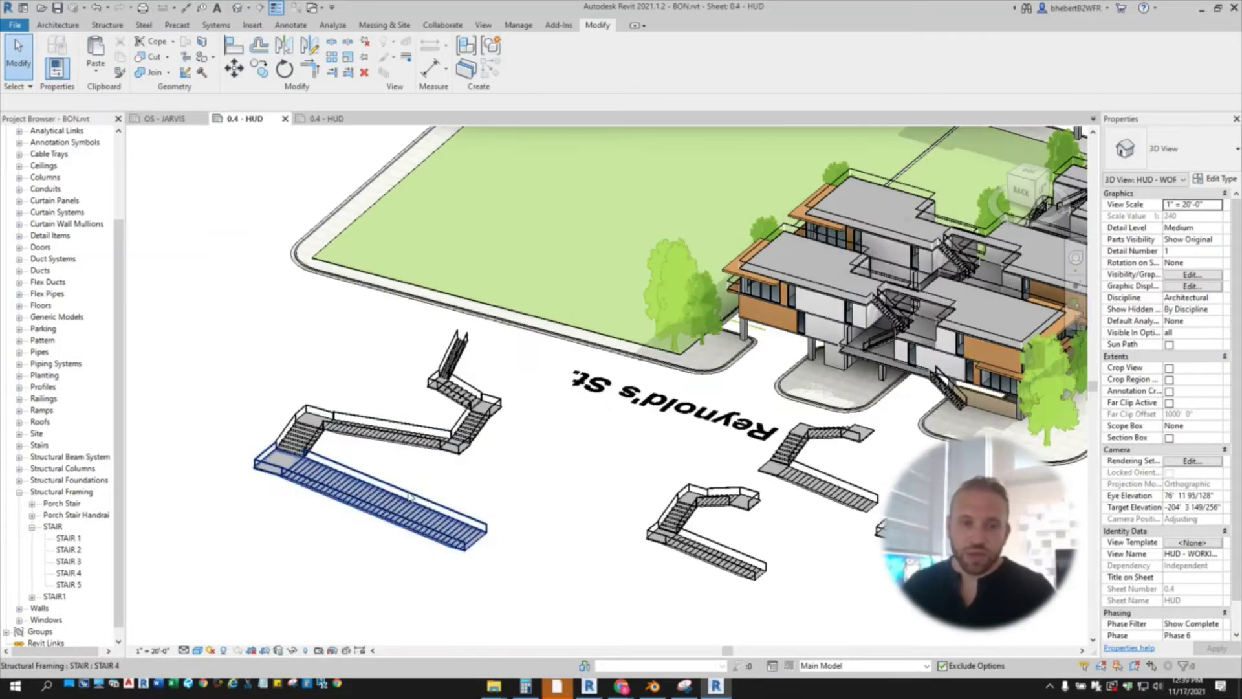
click(388, 501)
middle_drag(576, 502, 420, 400)
scroll(388, 389, up, 2)
key(Escape)
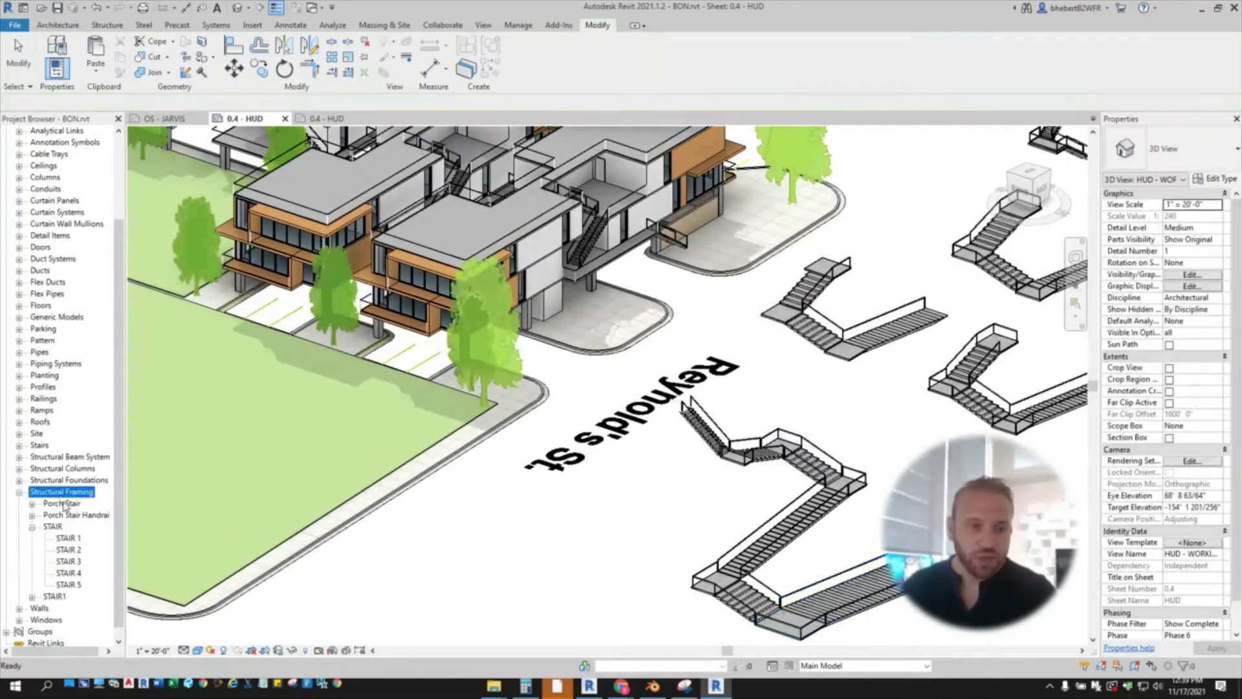
Step: Place one STAIR 1 structural framing element on the sidewalk face at the edge of the lawn
click(66, 539)
drag(66, 539, 362, 470)
scroll(456, 440, up, 3)
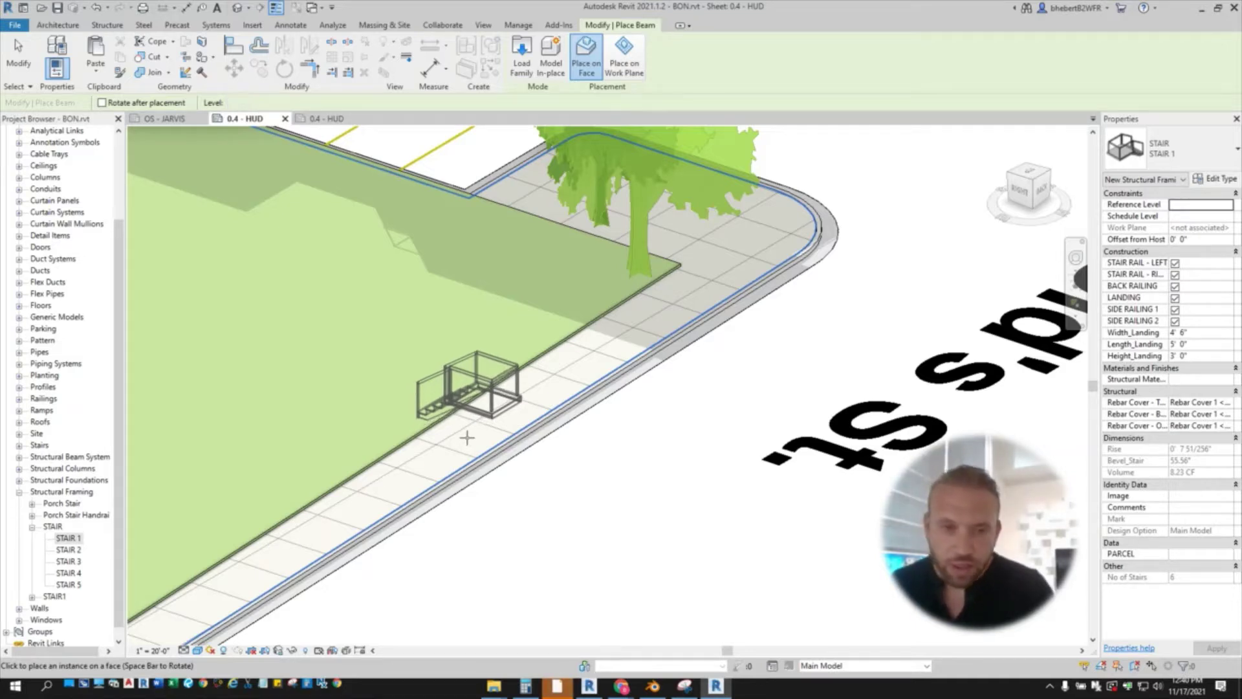
click(464, 443)
key(Escape)
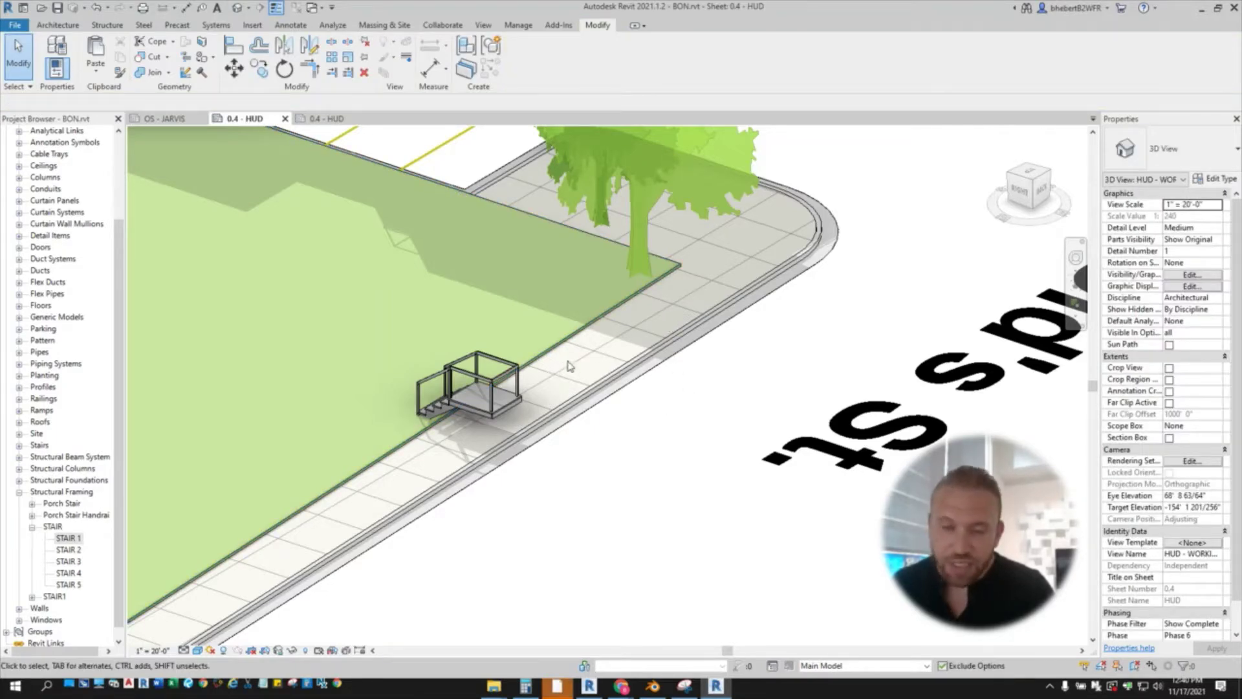
Step: Move the placed stair off the lawn onto the sidewalk, with its landing extending past the curb
scroll(577, 367, down, 2)
middle_drag(604, 370, 517, 369)
click(634, 344)
scroll(519, 370, up, 6)
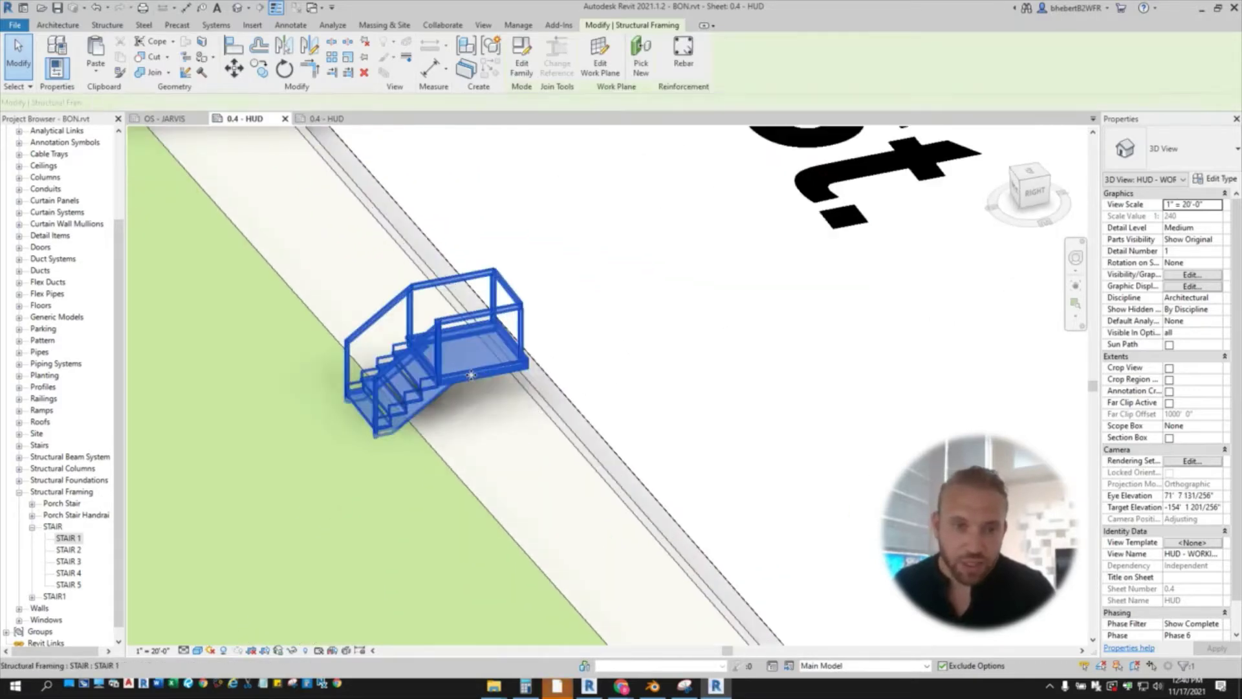
drag(511, 368, 512, 368)
scroll(526, 435, down, 2)
shift+middle_drag(527, 435, 545, 403)
scroll(545, 404, up, 4)
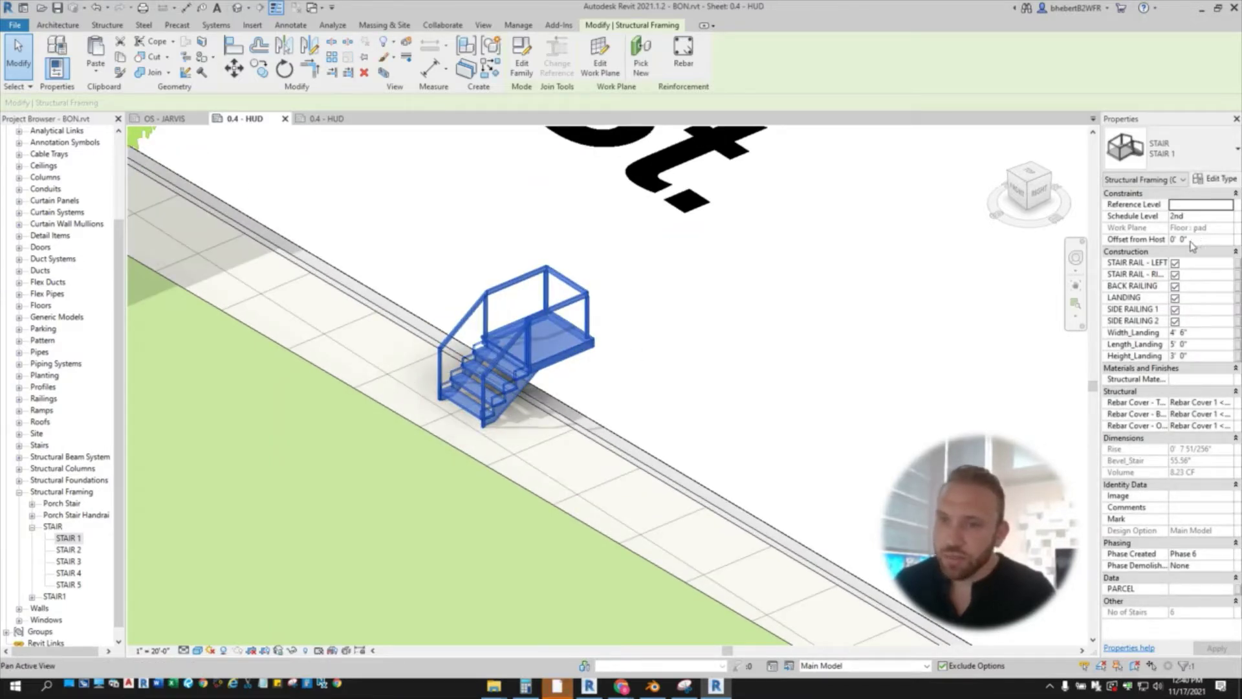
Step: Set the selected stair's landing width to 8'
middle_drag(501, 384, 561, 382)
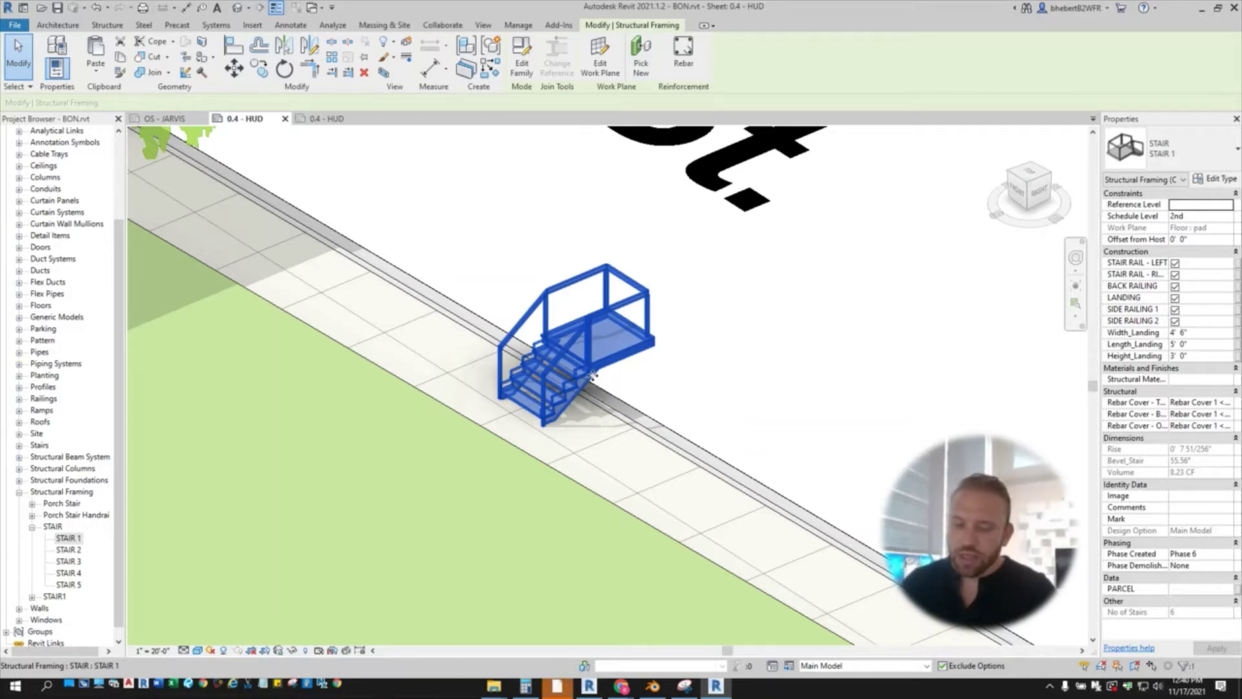
scroll(592, 375, up, 3)
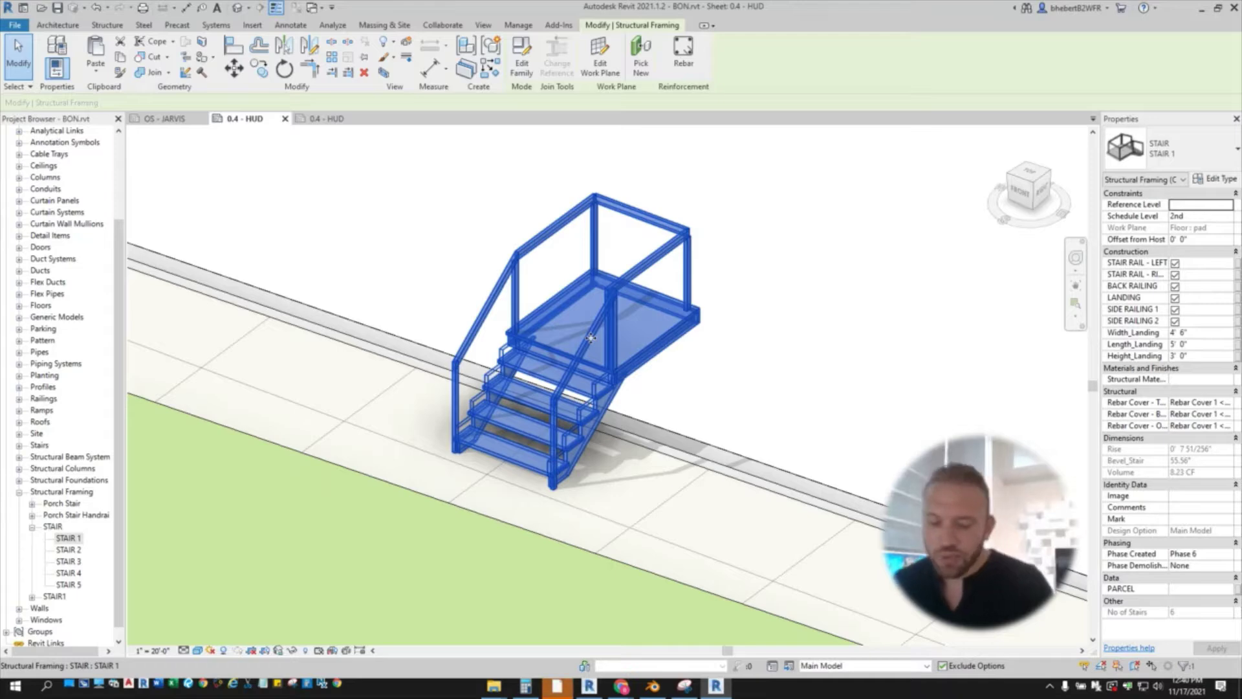
click(692, 337)
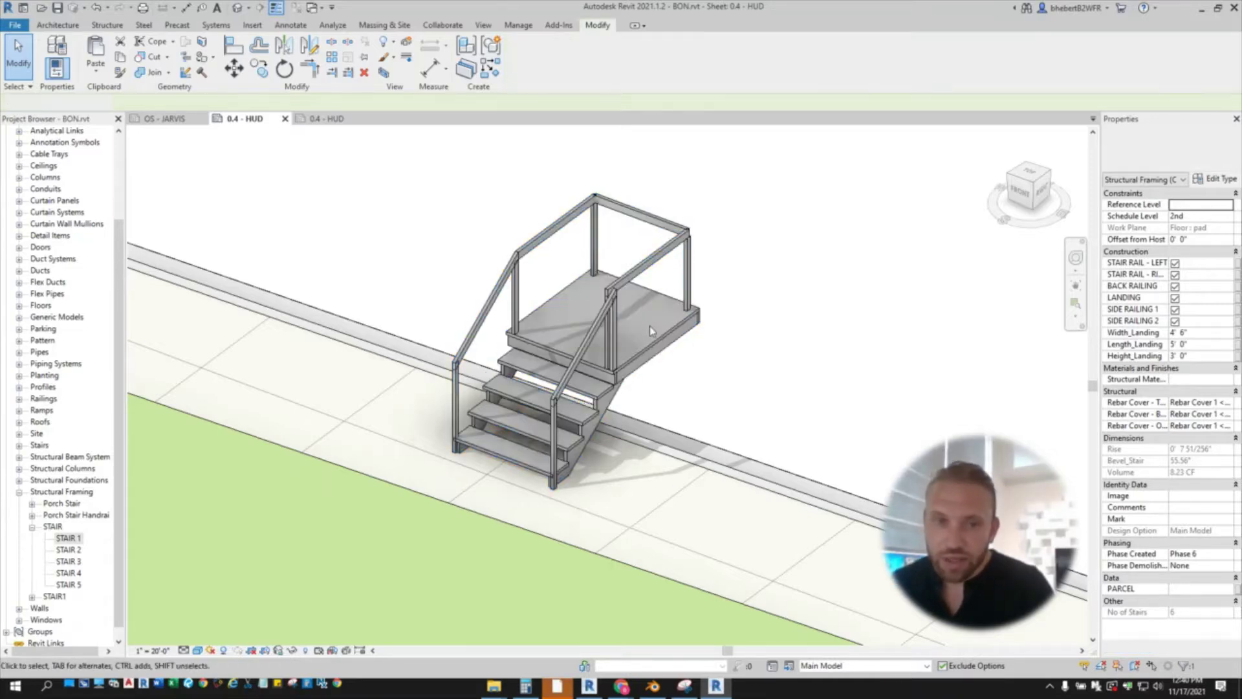
click(666, 333)
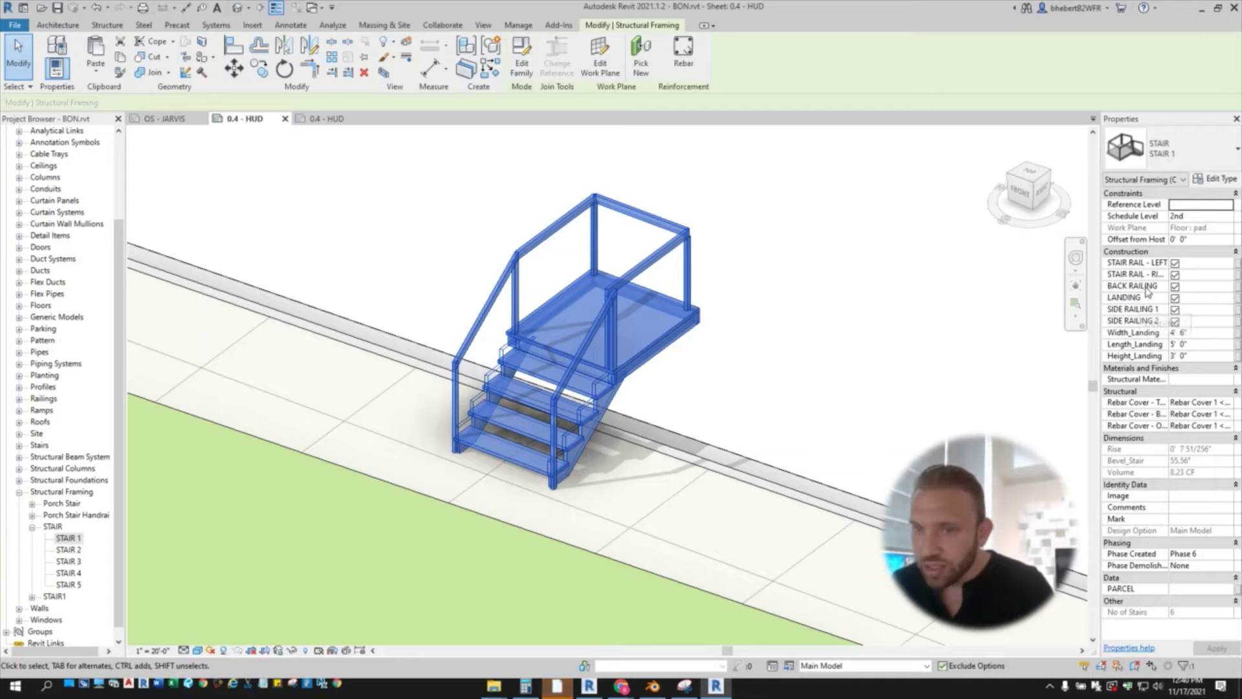
click(1195, 332)
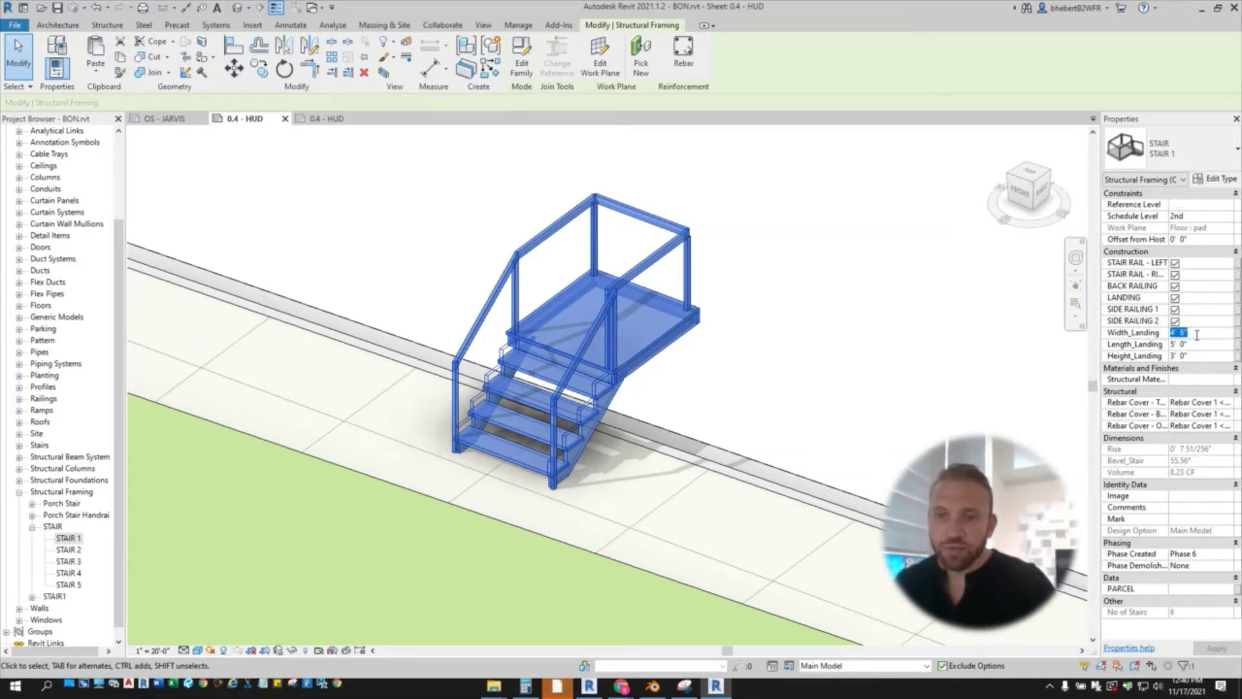
text(8)
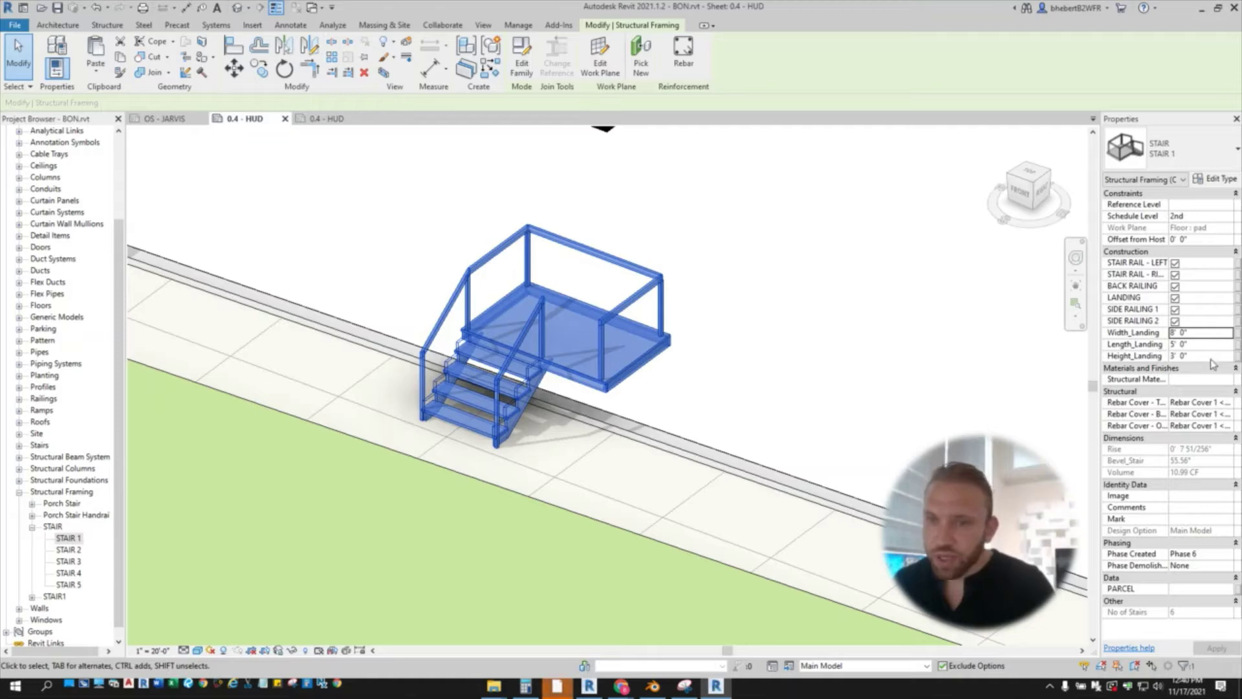
Step: Try a landing length of 12' on the stair and undo the change
click(1198, 345)
text(12)
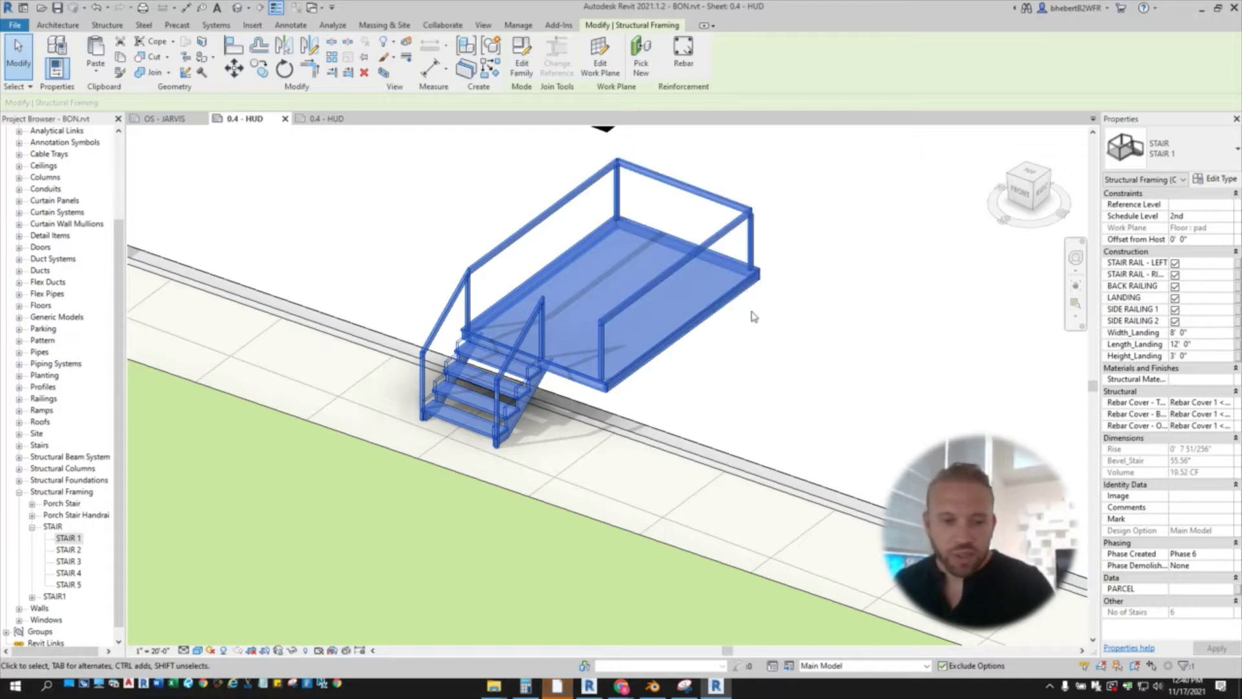
key(ctrl+z)
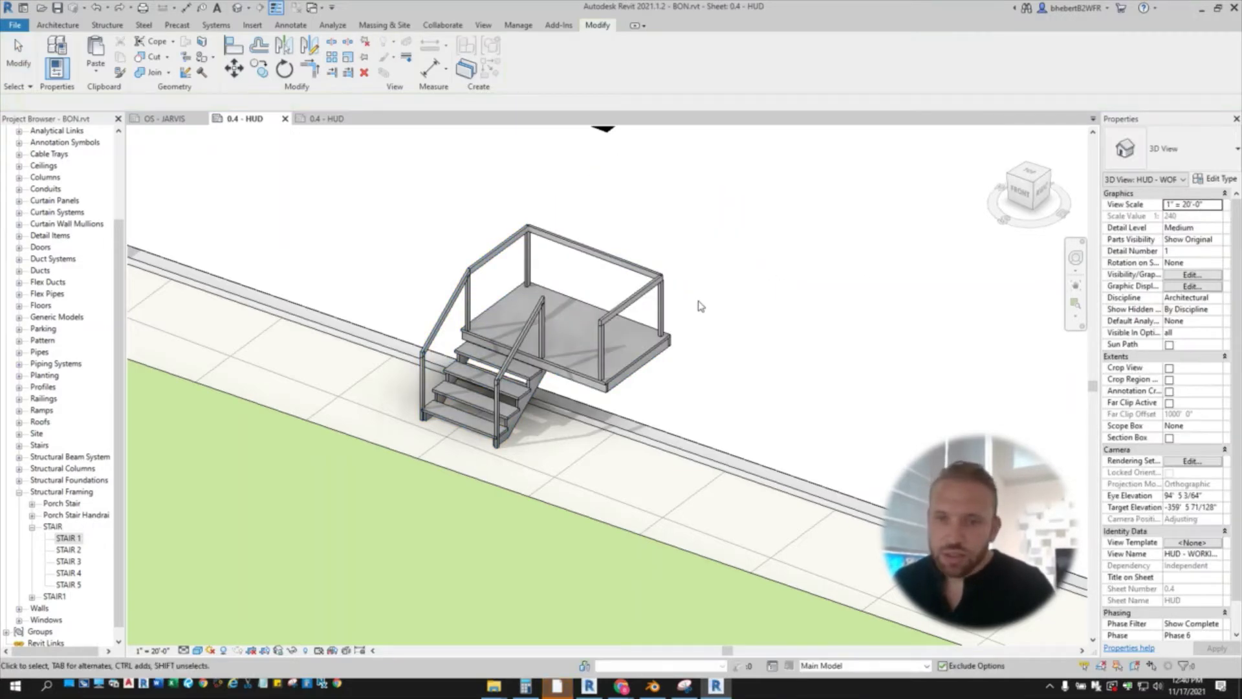
Step: Set the stair's landing height to 10' and view the resulting flight
click(601, 351)
scroll(615, 350, up, 3)
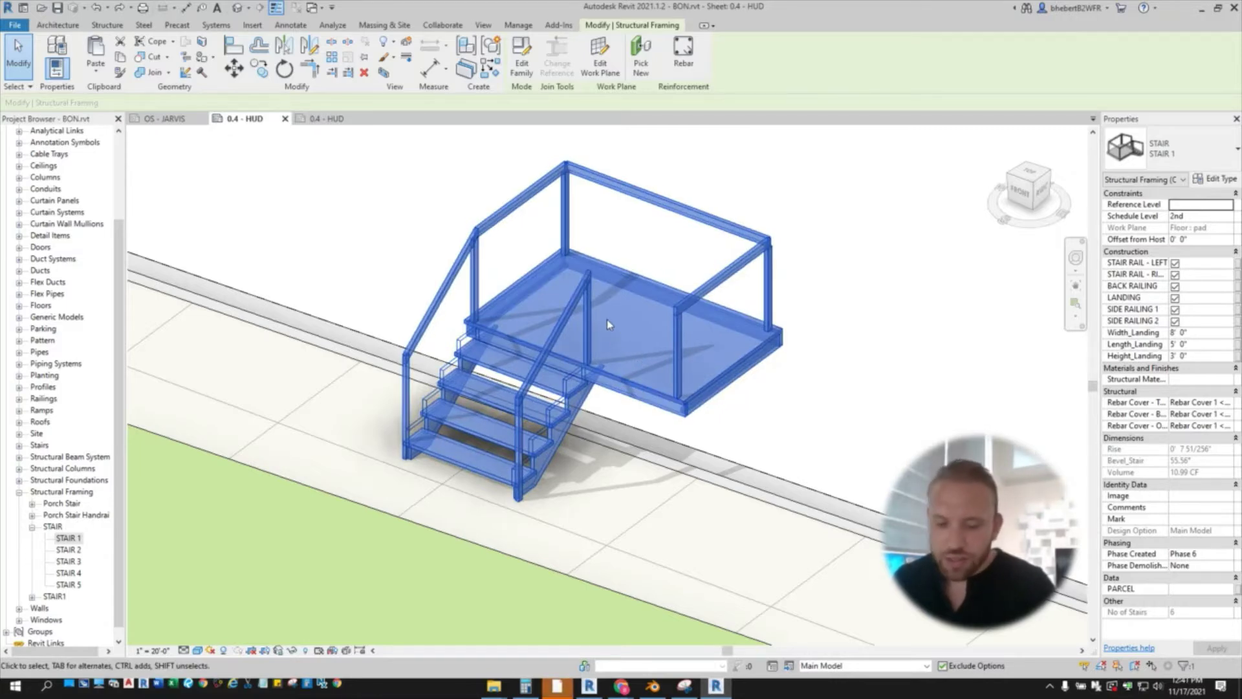
scroll(664, 357, down, 4)
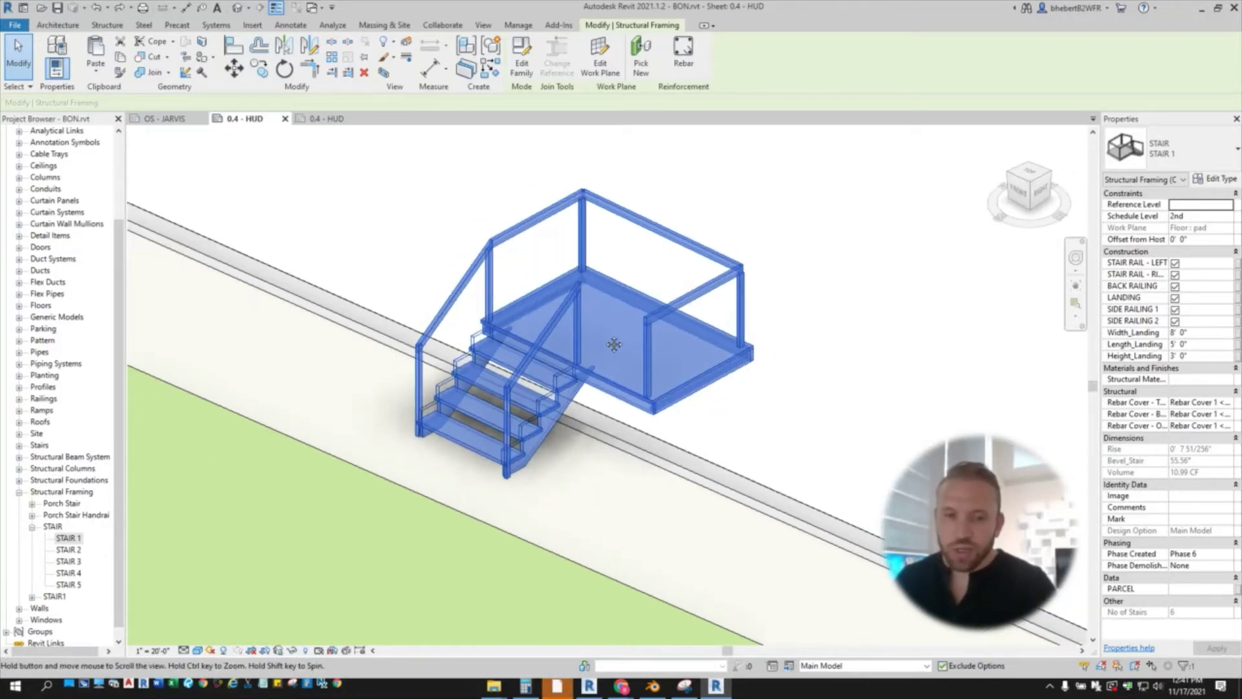
click(721, 394)
click(678, 369)
scroll(661, 417, down, 1)
scroll(665, 427, up, 1)
click(682, 380)
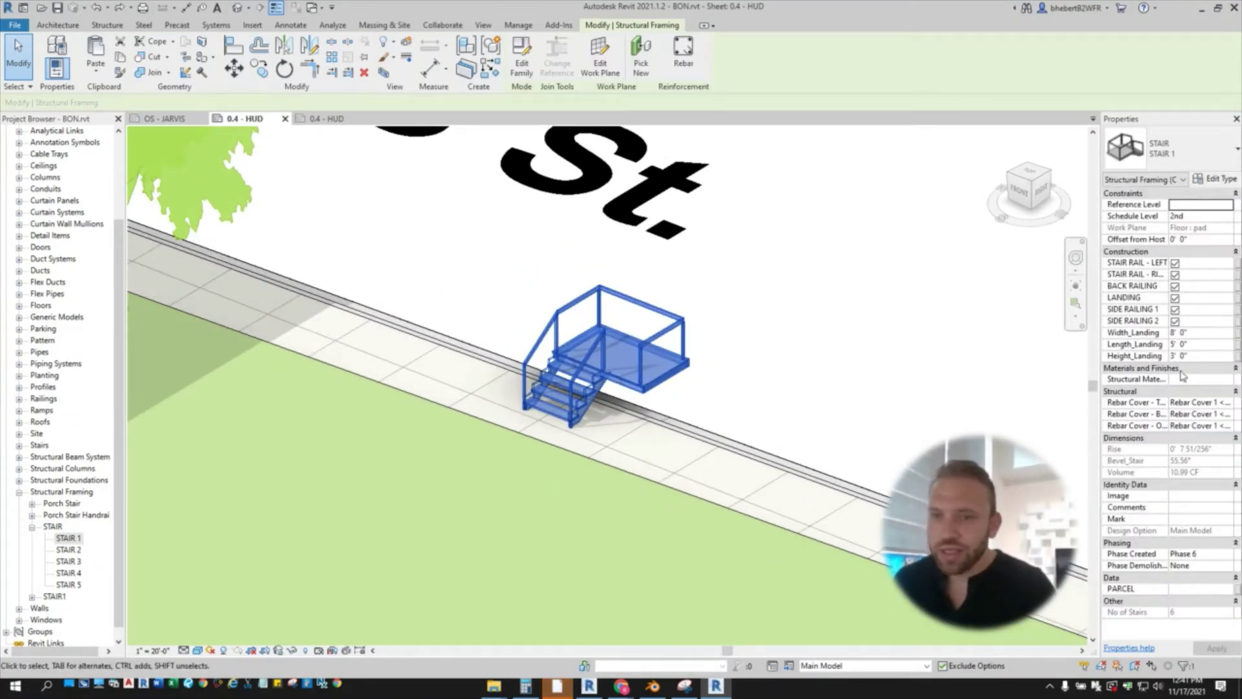
click(1209, 358)
double_click(1208, 357)
text(10')
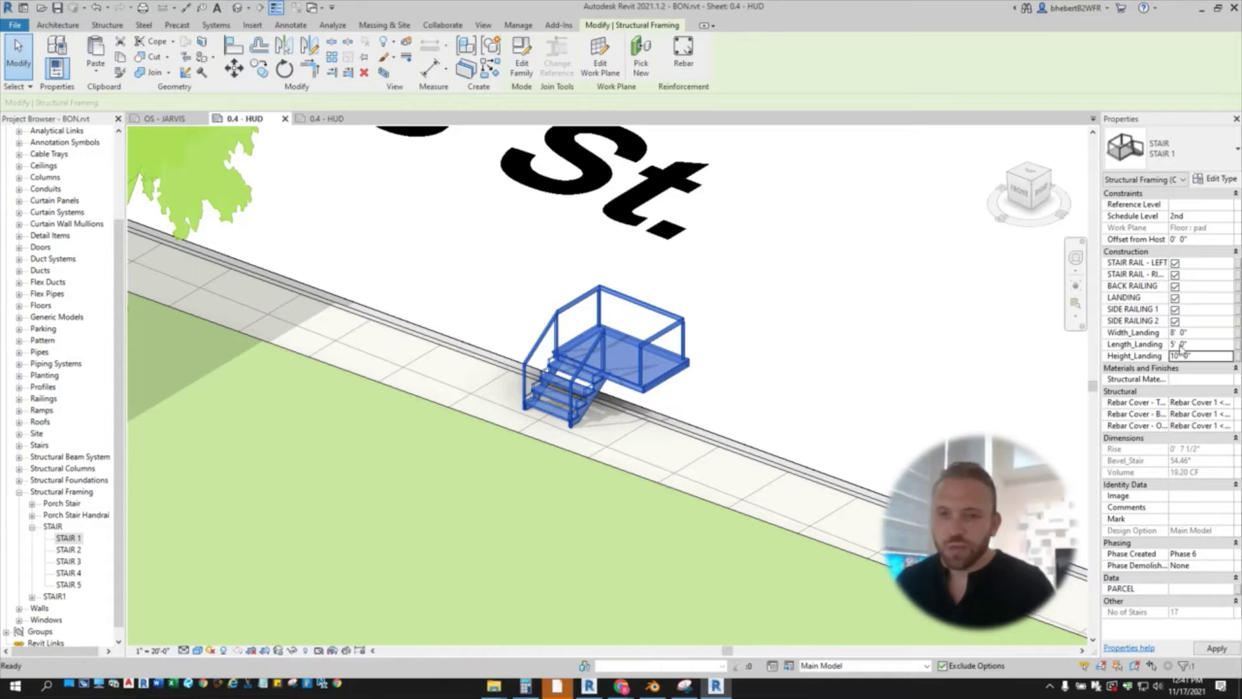
shift+middle_drag(628, 404, 620, 407)
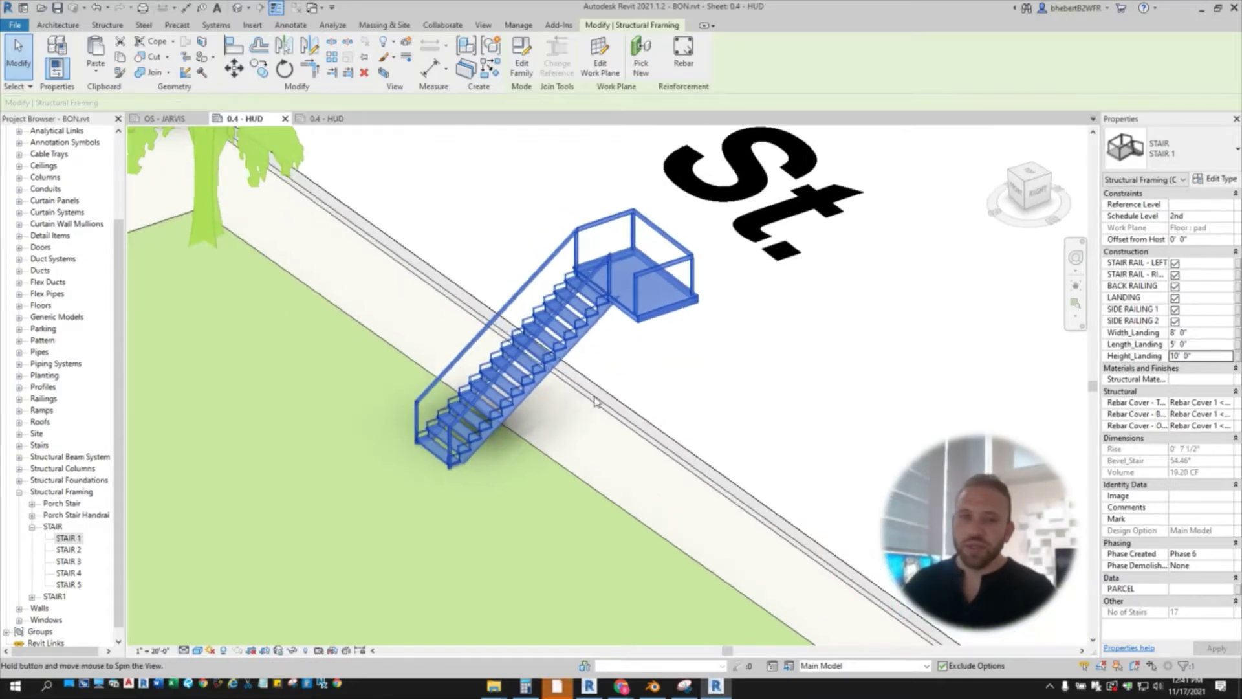
scroll(615, 362, up, 1)
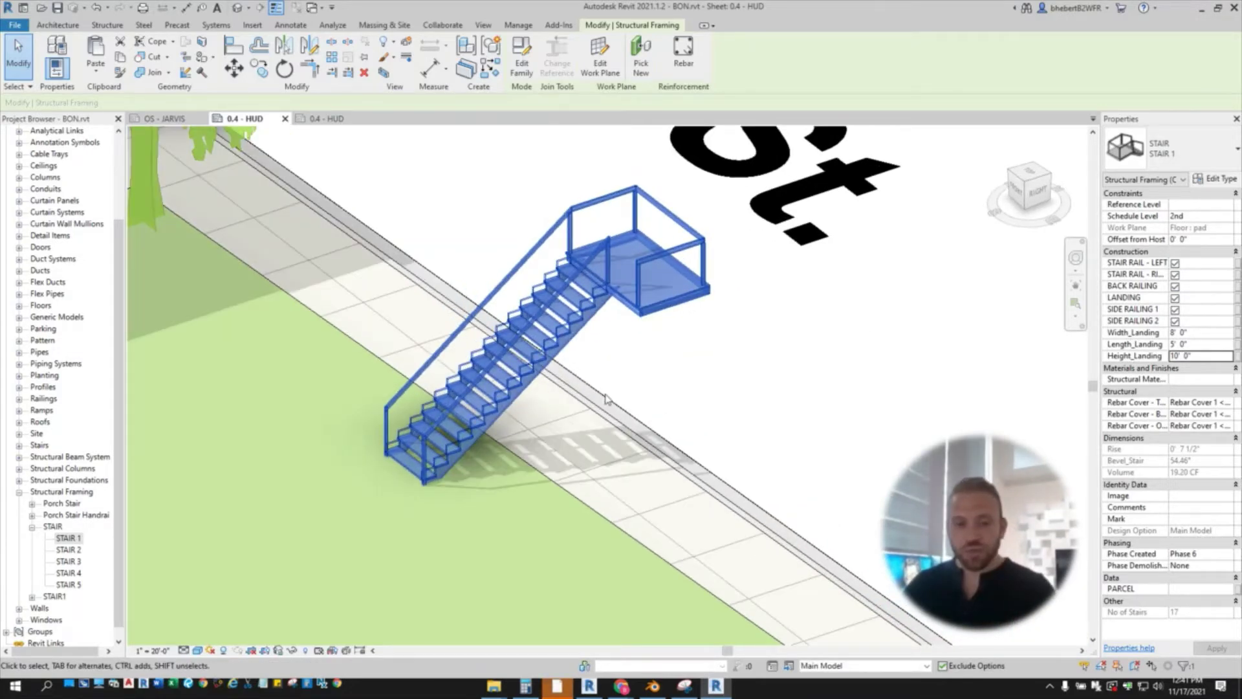
mouse_move(605, 394)
shift+middle_down()
mouse_move(580, 404)
mouse_move(601, 392)
shift+middle_up()
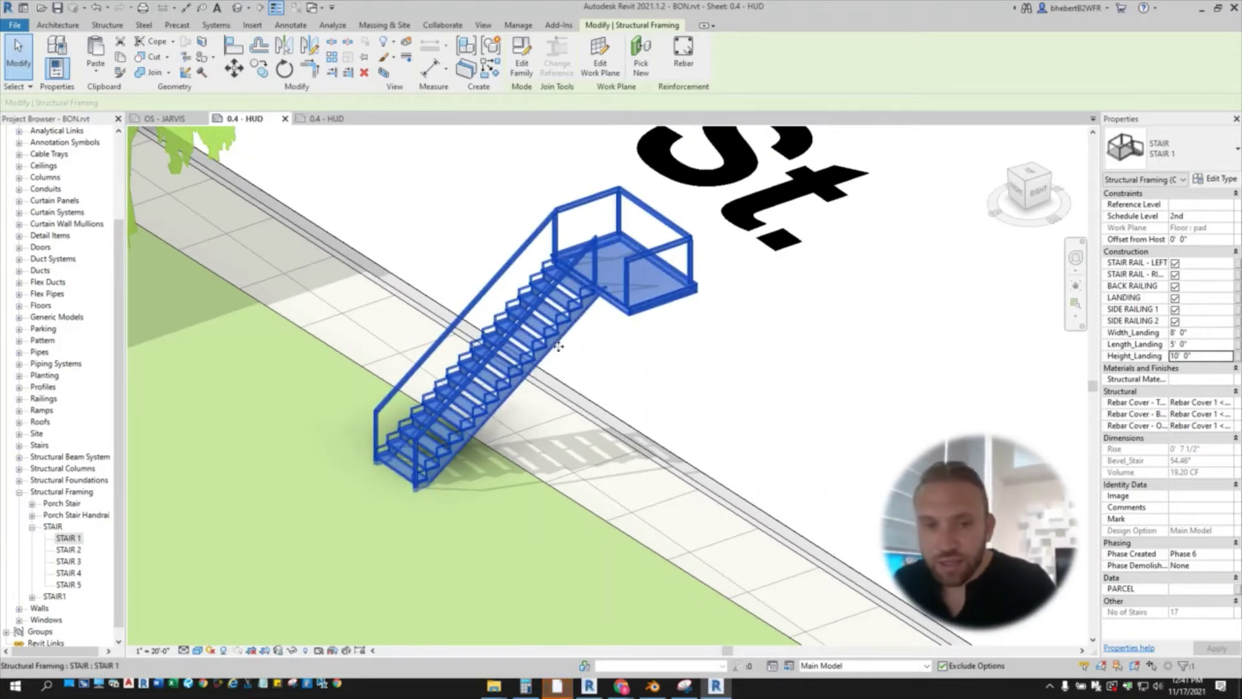
Step: Examine the stair's treads, railings and landing from several angles
key(Escape)
scroll(451, 301, up, 1)
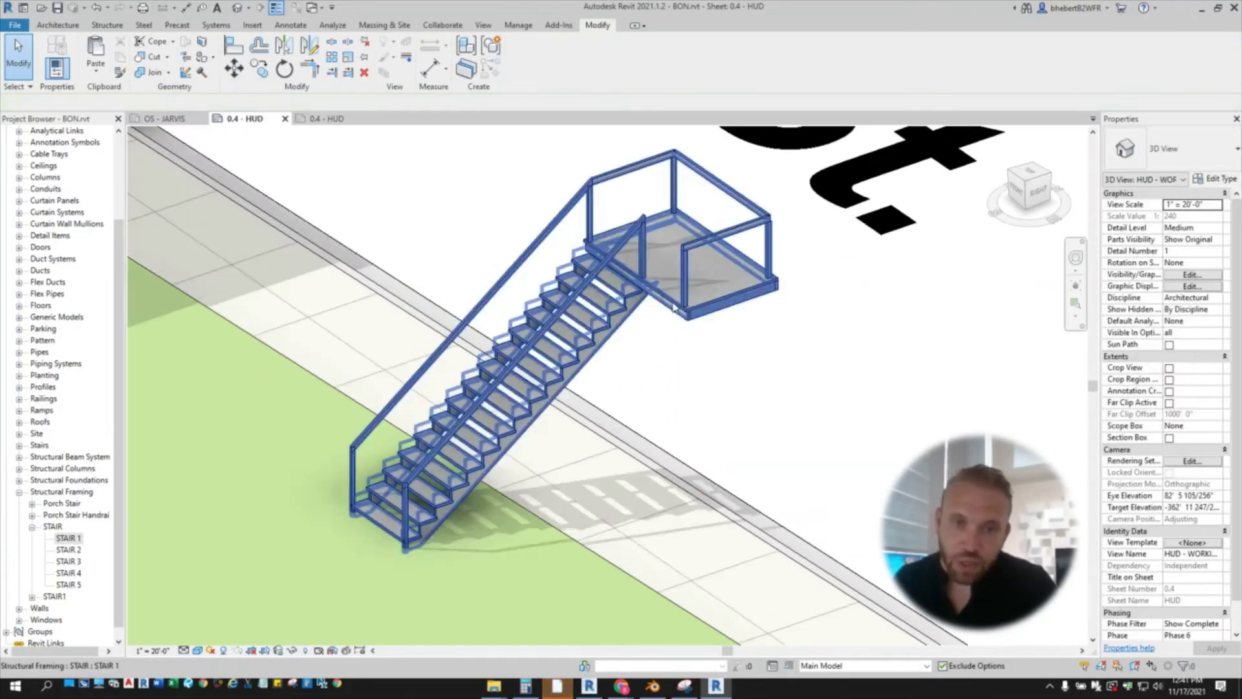
click(663, 313)
shift+middle_drag(662, 313, 589, 487)
click(691, 408)
drag(552, 417, 727, 399)
mouse_move(676, 464)
middle_down()
mouse_move(602, 458)
mouse_move(615, 444)
mouse_move(604, 471)
mouse_move(677, 457)
mouse_move(667, 446)
middle_up()
key(Escape)
click(628, 322)
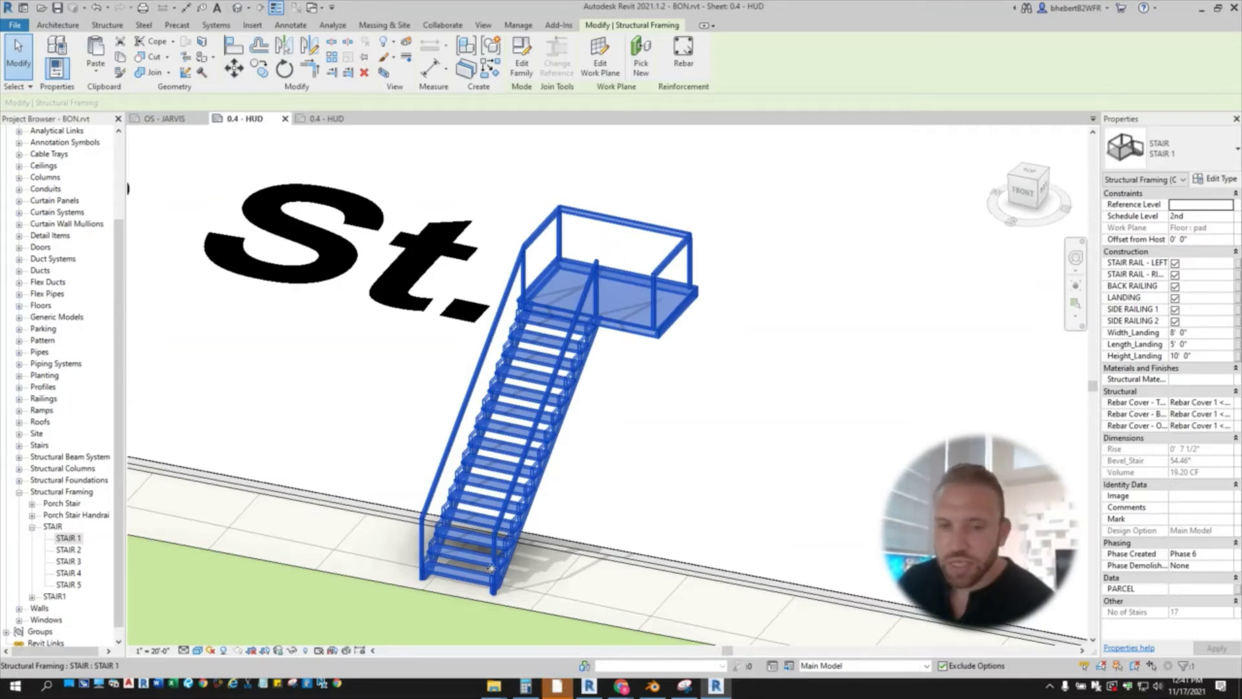
middle_drag(484, 560, 536, 558)
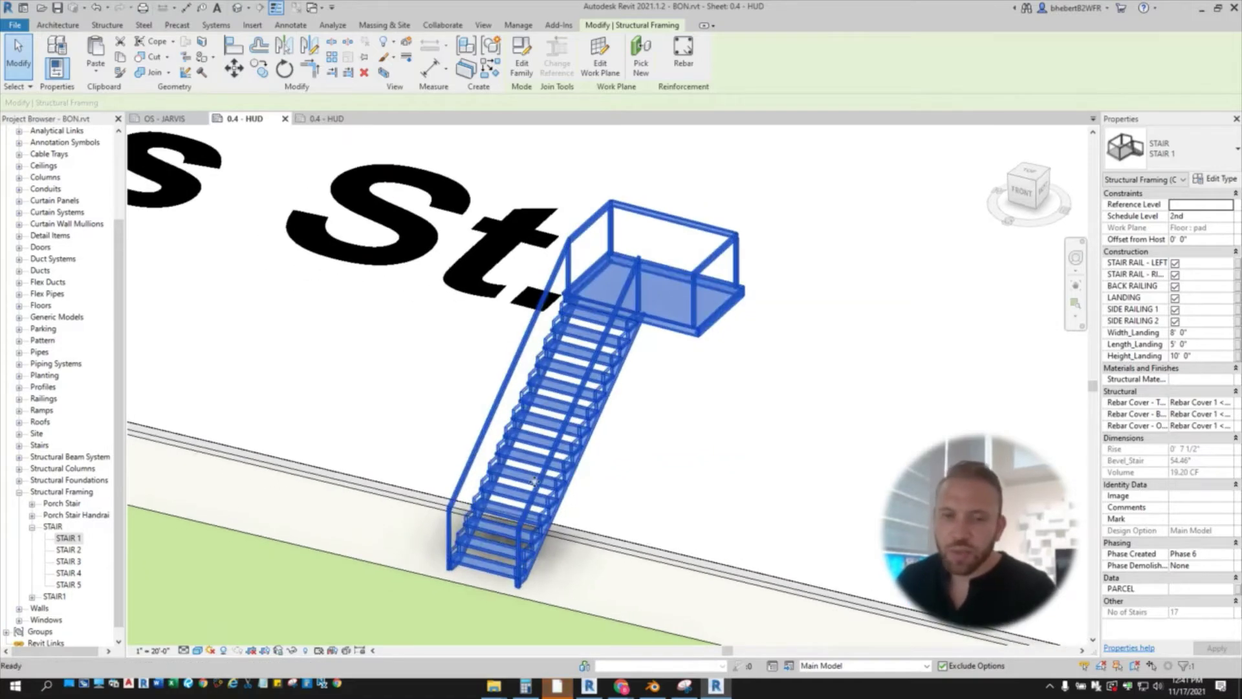
Step: Turn off the stair's back railing and both side railings, and set the landing width to 4.5'
click(618, 448)
click(596, 437)
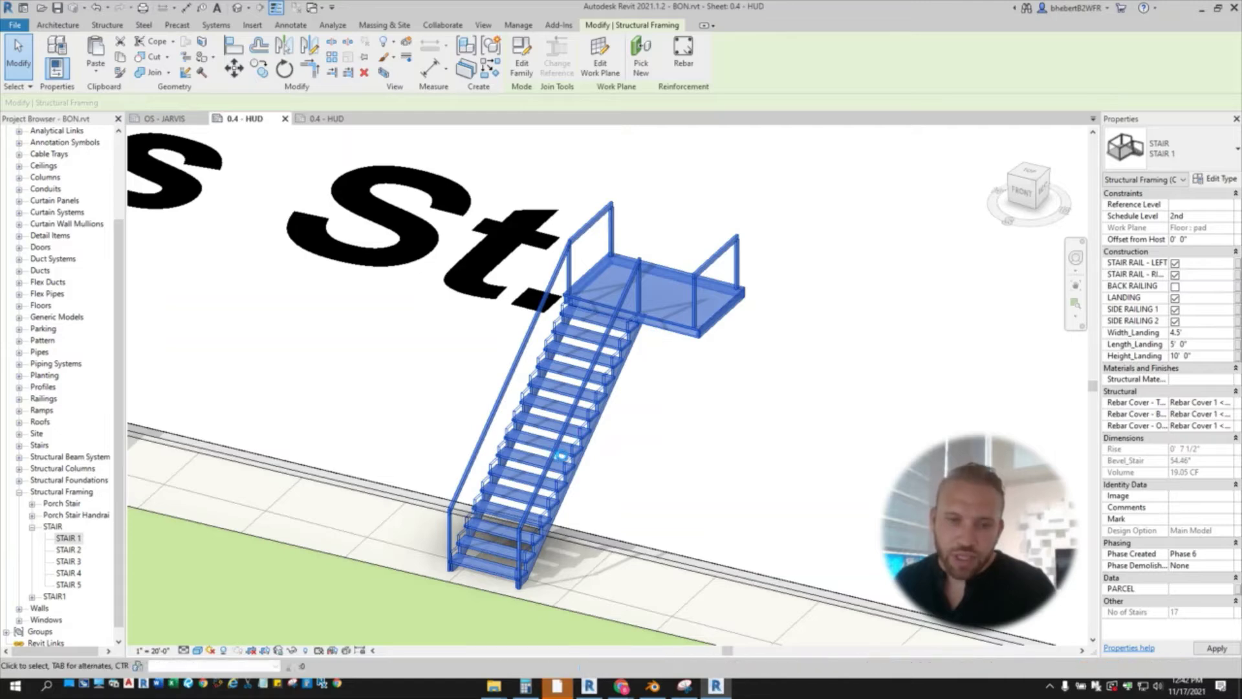
middle_drag(633, 394, 672, 394)
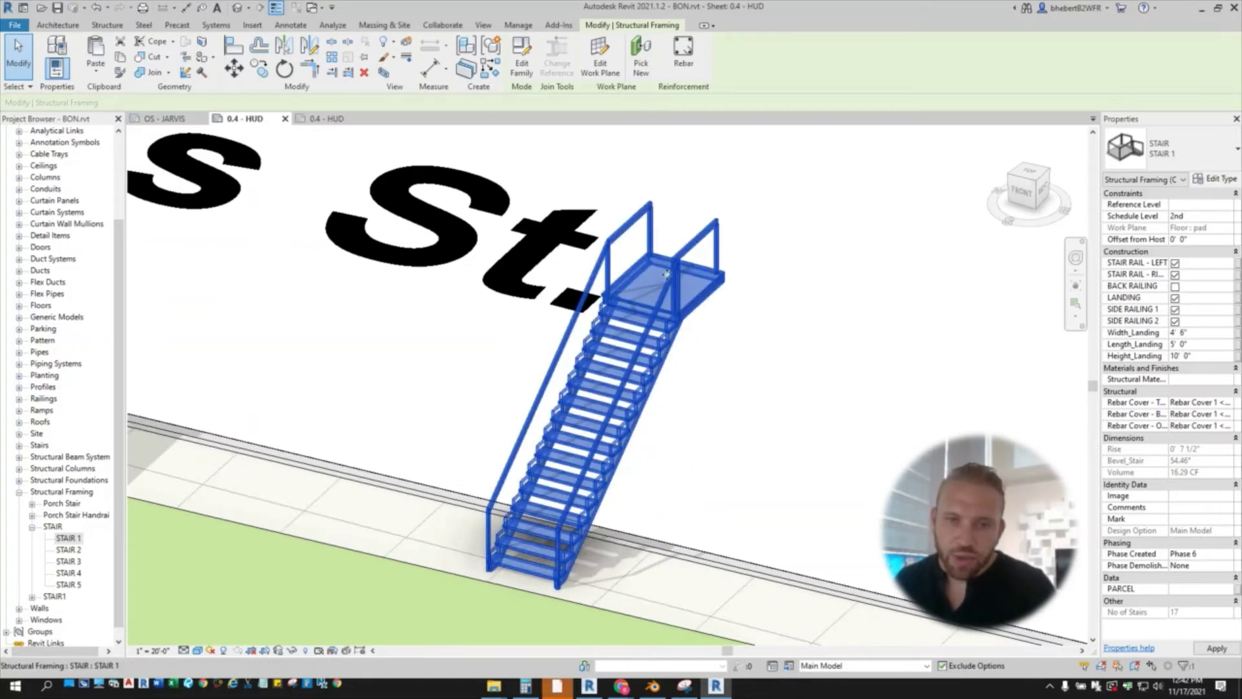
middle_drag(701, 325, 737, 353)
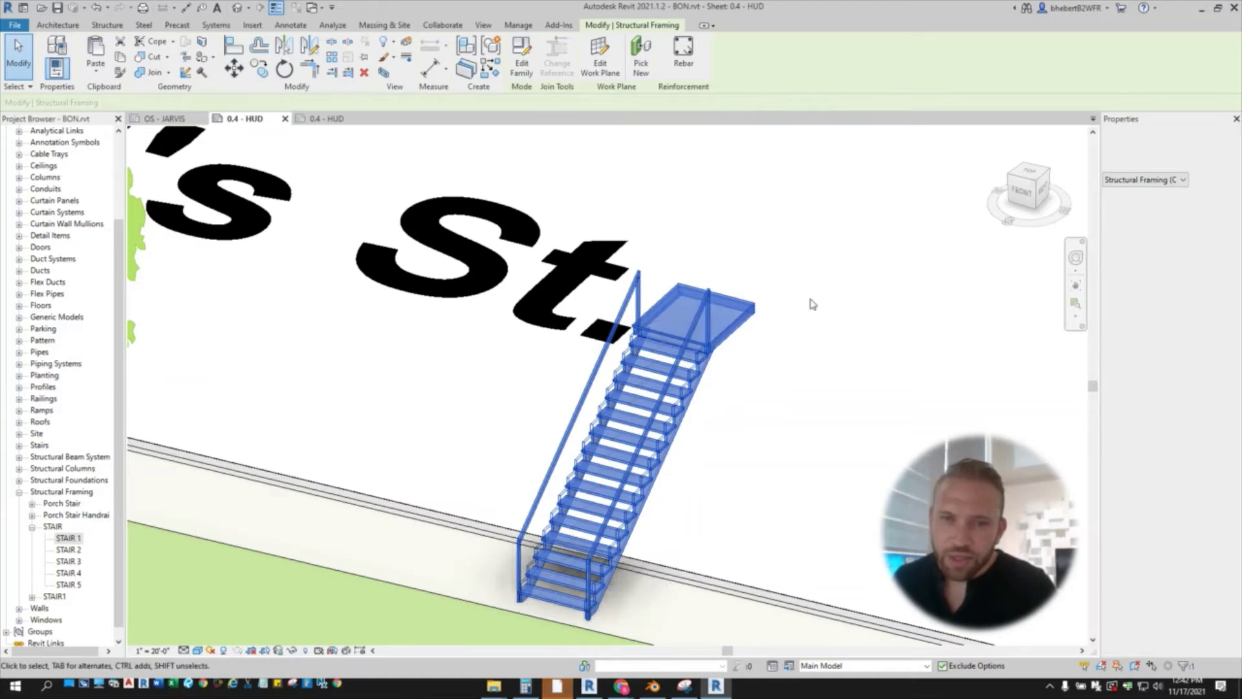
Step: Turn off the stair's landing and its right and left stair rails, leaving only the bare flight
click(1175, 298)
mouse_move(752, 381)
shift+middle_down()
mouse_move(732, 369)
mouse_move(744, 375)
shift+middle_up()
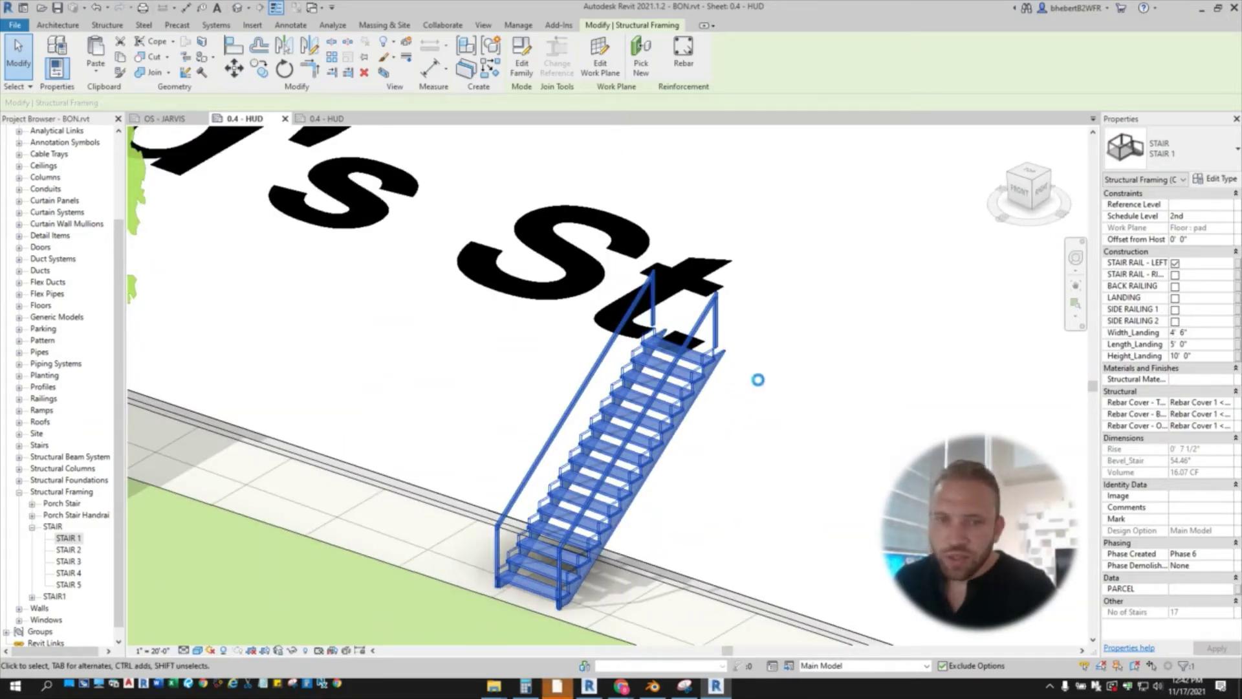
shift+middle_drag(738, 399, 771, 397)
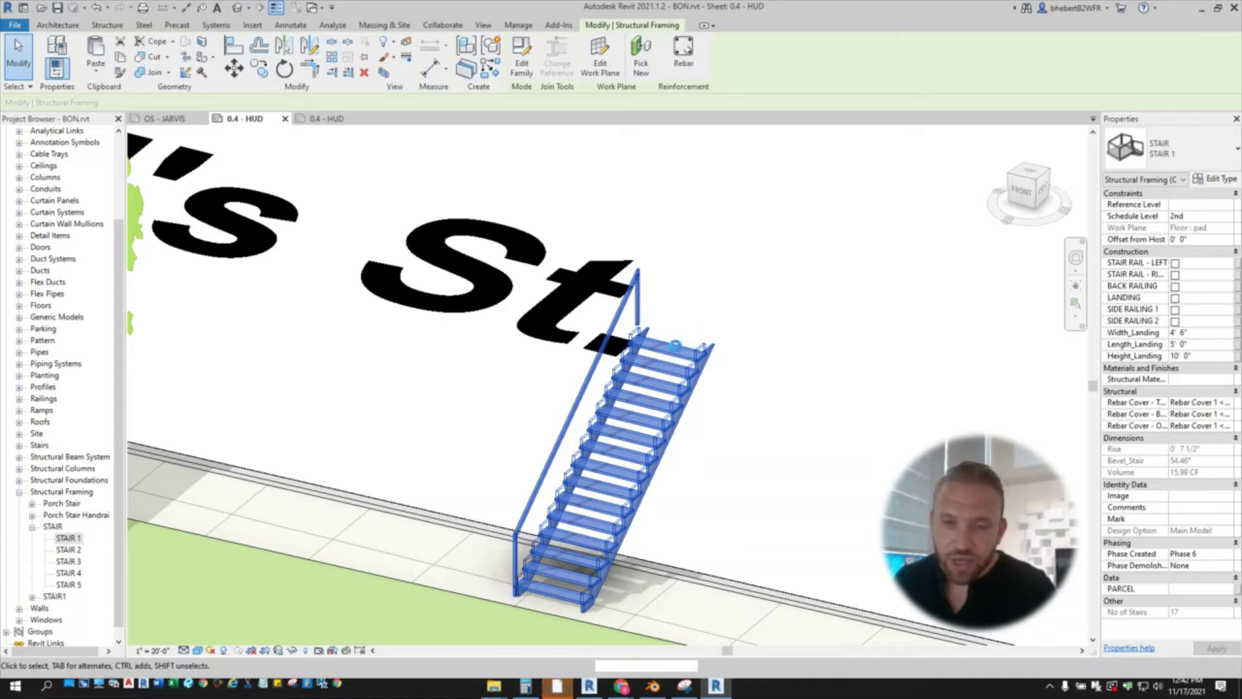
click(1175, 263)
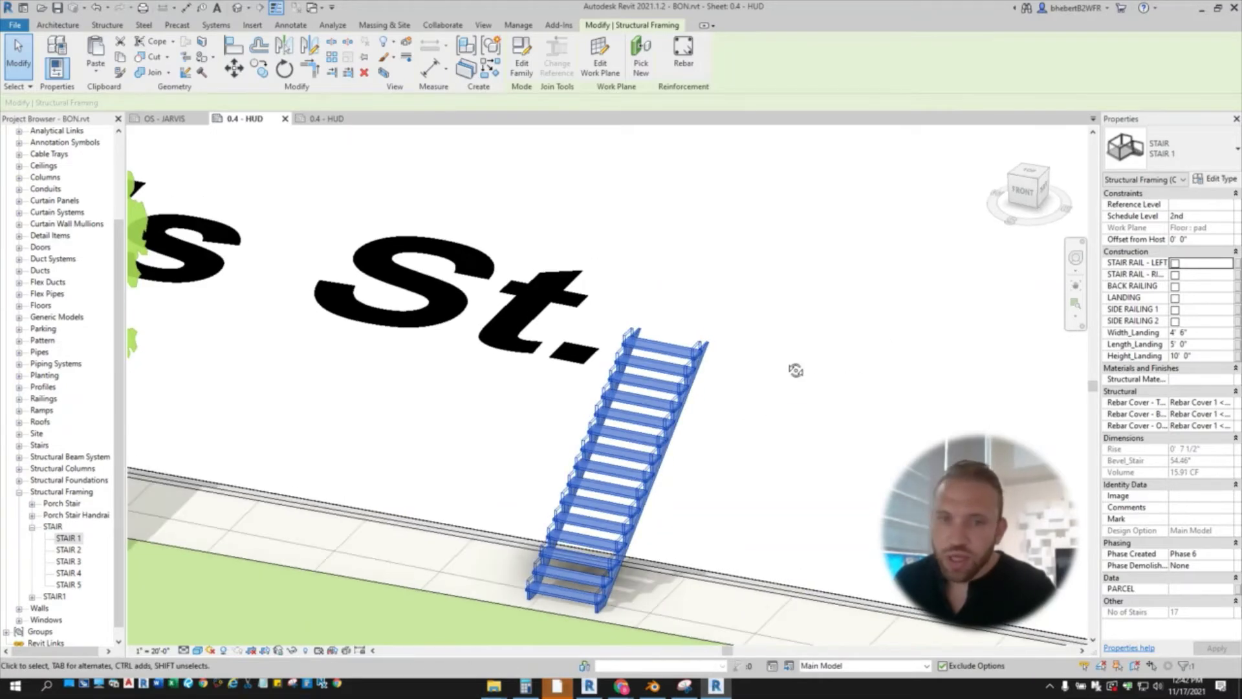
shift+middle_drag(796, 371, 793, 384)
click(793, 384)
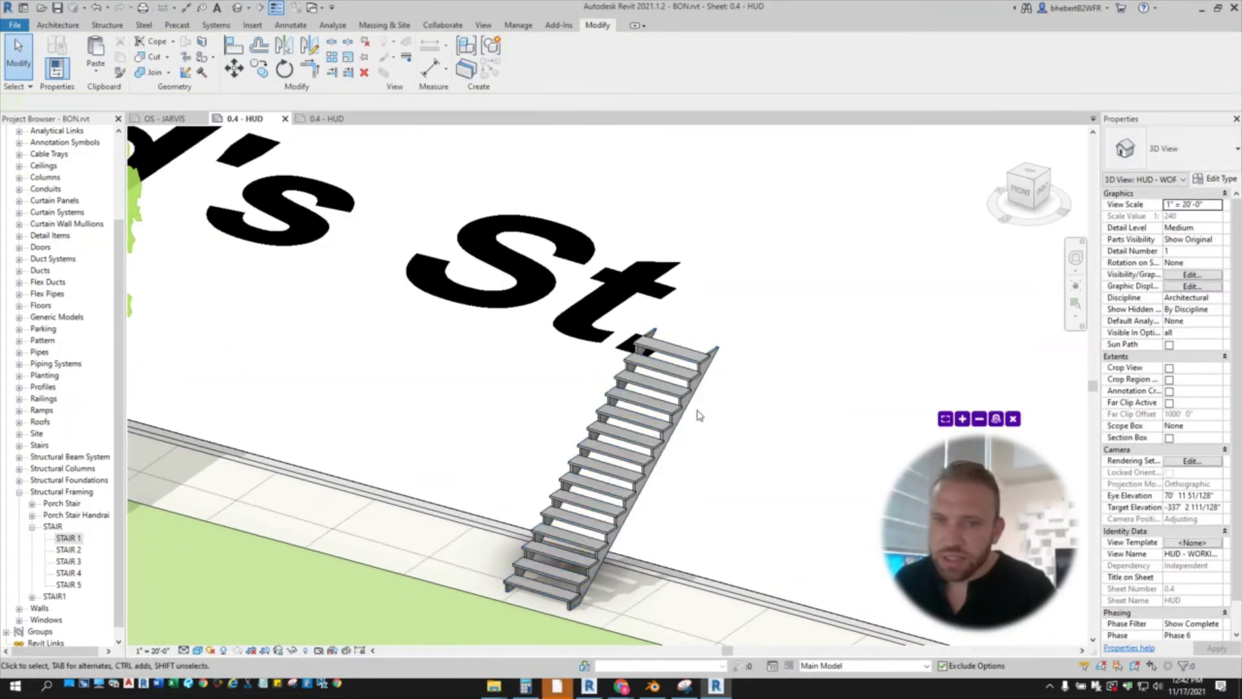
Step: Turn the landing of the bare stair back on
click(654, 448)
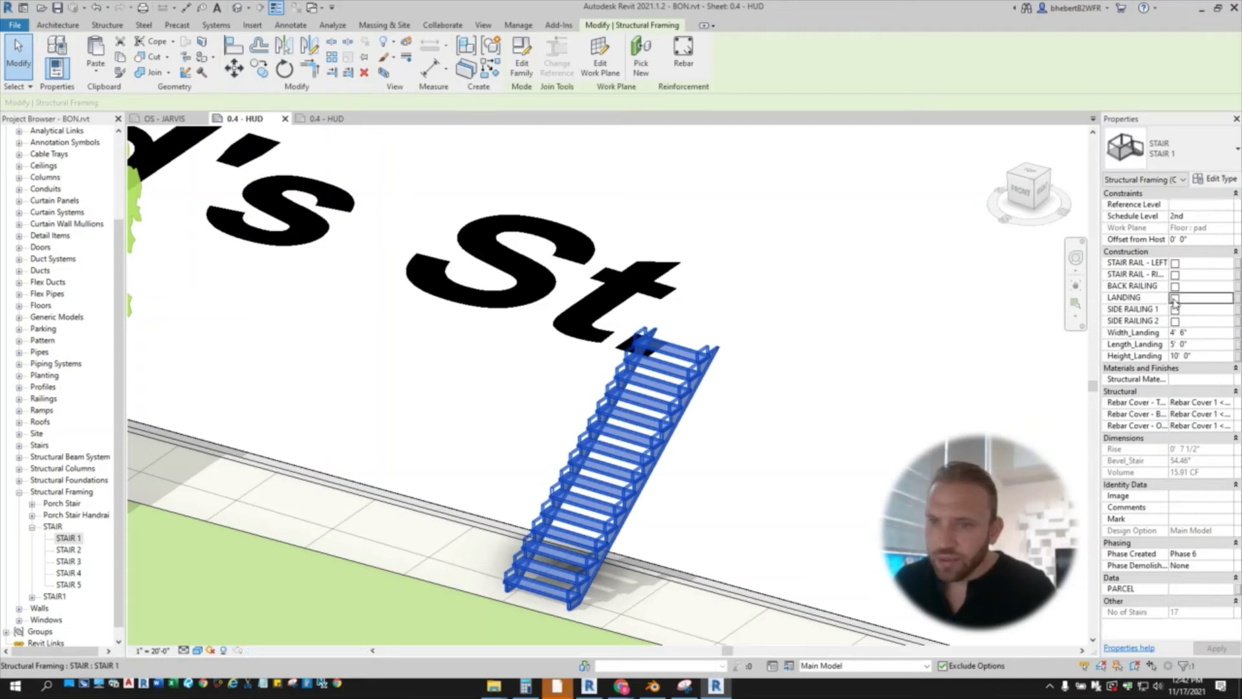
click(1175, 298)
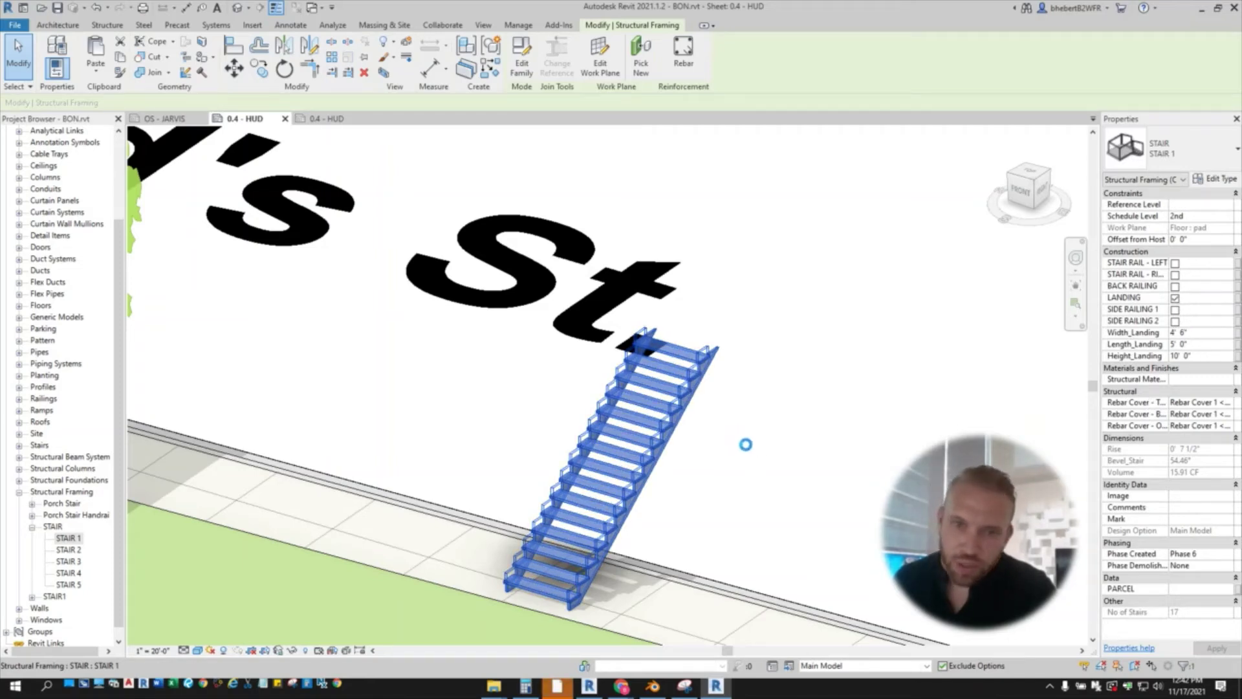
Step: Turn on the stair's left and right stair rails, back railing and side railing 1, and leave side railing 2 off
shift+middle_drag(715, 470, 646, 430)
click(690, 473)
click(669, 438)
click(608, 432)
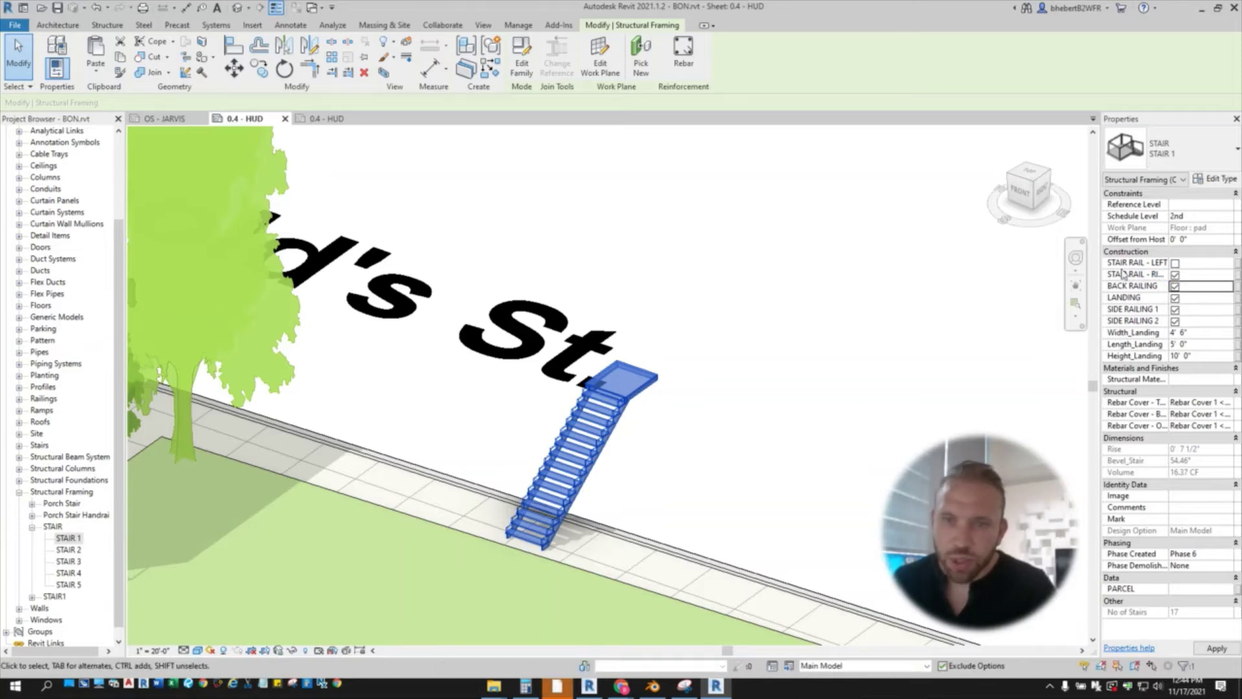
scroll(517, 424, up, 4)
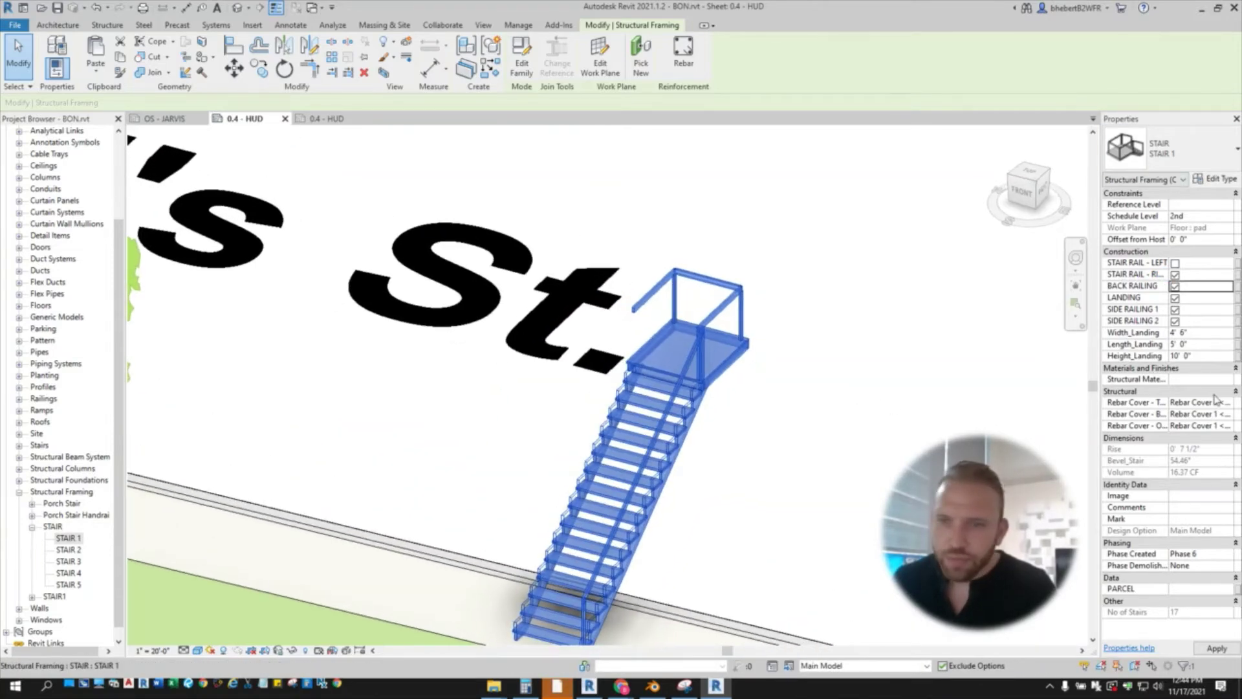
click(1175, 264)
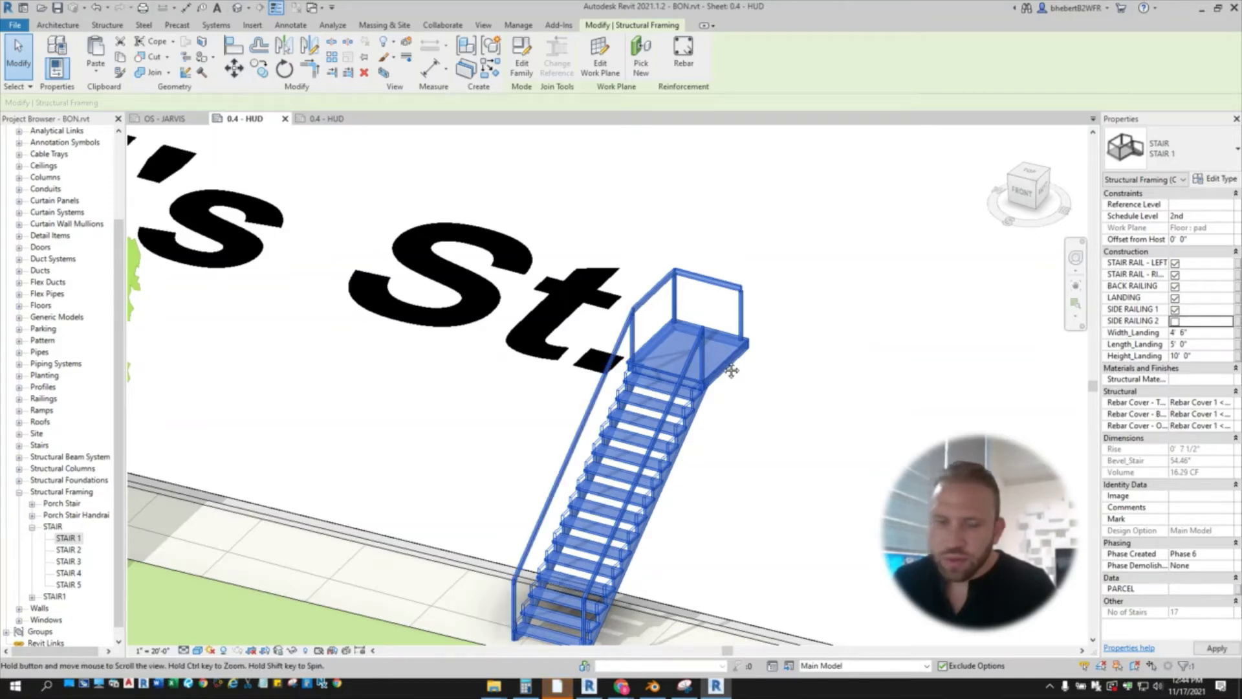
shift+middle_drag(802, 374, 596, 368)
scroll(650, 369, down, 1)
click(599, 405)
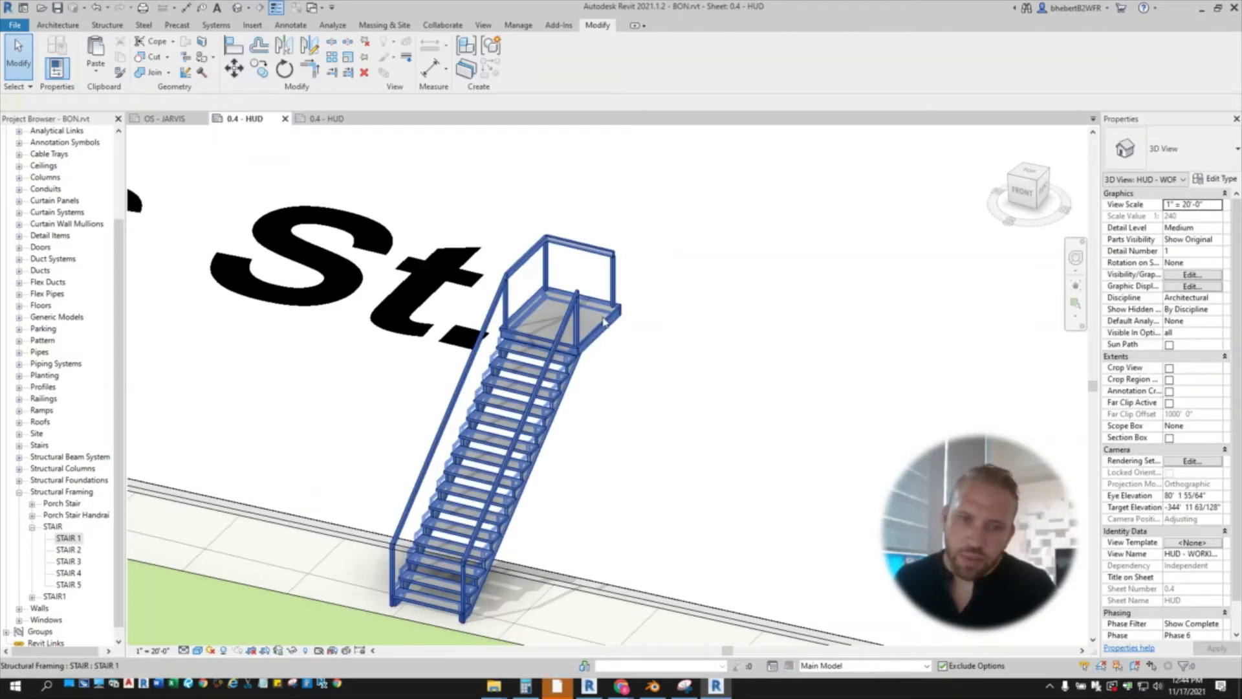
Step: Examine the grouped multi-storey stair tower with its stacked flights and landings beside the building
shift+middle_drag(582, 320, 638, 390)
scroll(638, 391, down, 4)
middle_drag(458, 320, 585, 426)
shift+middle_drag(586, 427, 524, 362)
scroll(540, 414, down, 3)
scroll(561, 566, down, 2)
scroll(585, 408, down, 2)
scroll(871, 285, up, 6)
click(780, 352)
shift+middle_drag(780, 351, 405, 460)
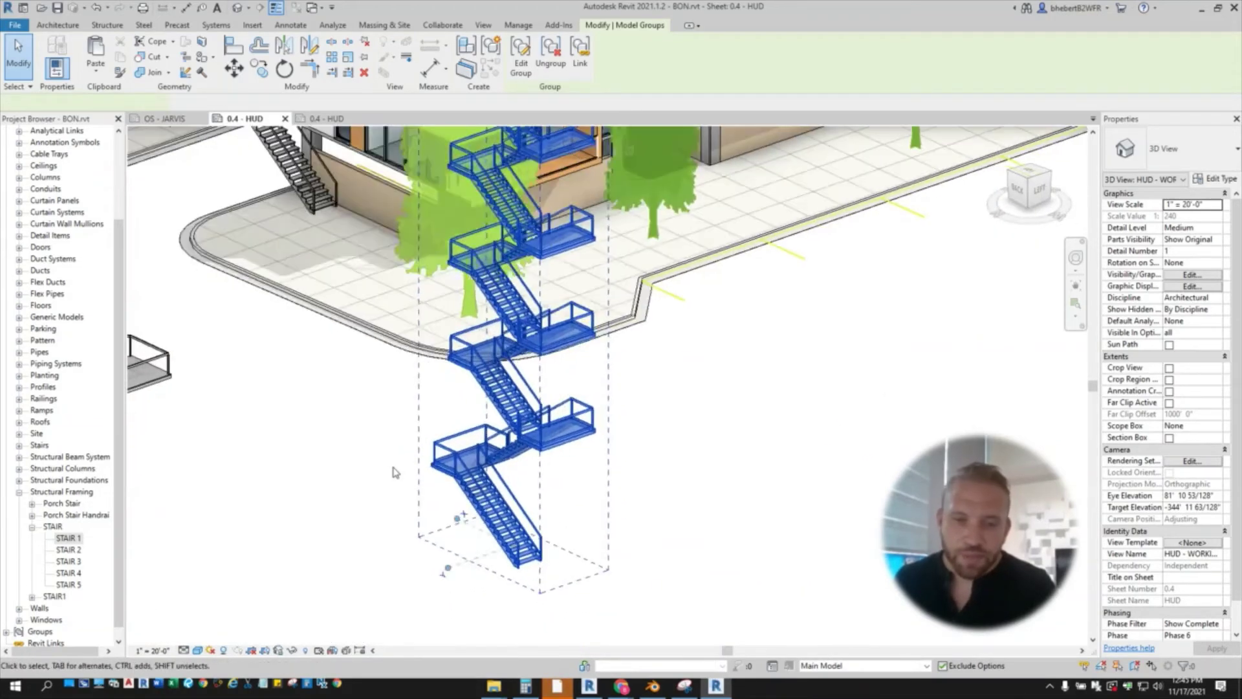
click(397, 474)
scroll(436, 450, up, 3)
shift+middle_drag(492, 453, 521, 437)
click(522, 438)
scroll(511, 479, down, 6)
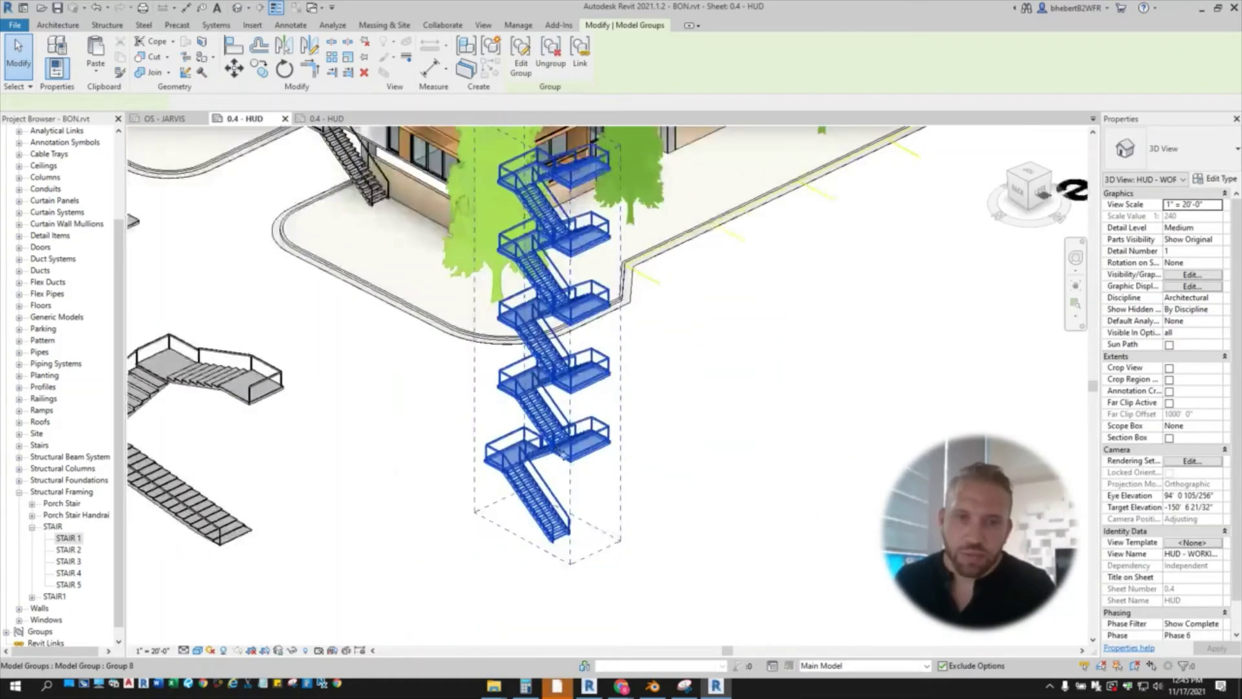
mouse_move(498, 529)
shift+middle_down()
mouse_move(447, 511)
mouse_move(502, 527)
shift+middle_up()
click(662, 516)
Step: Copy the STAIR 1 instance at the sidewalk to the open area beside the original
shift+middle_drag(557, 391, 601, 410)
scroll(498, 432, down, 1)
middle_drag(498, 432, 716, 296)
scroll(717, 296, down, 1)
scroll(453, 502, up, 4)
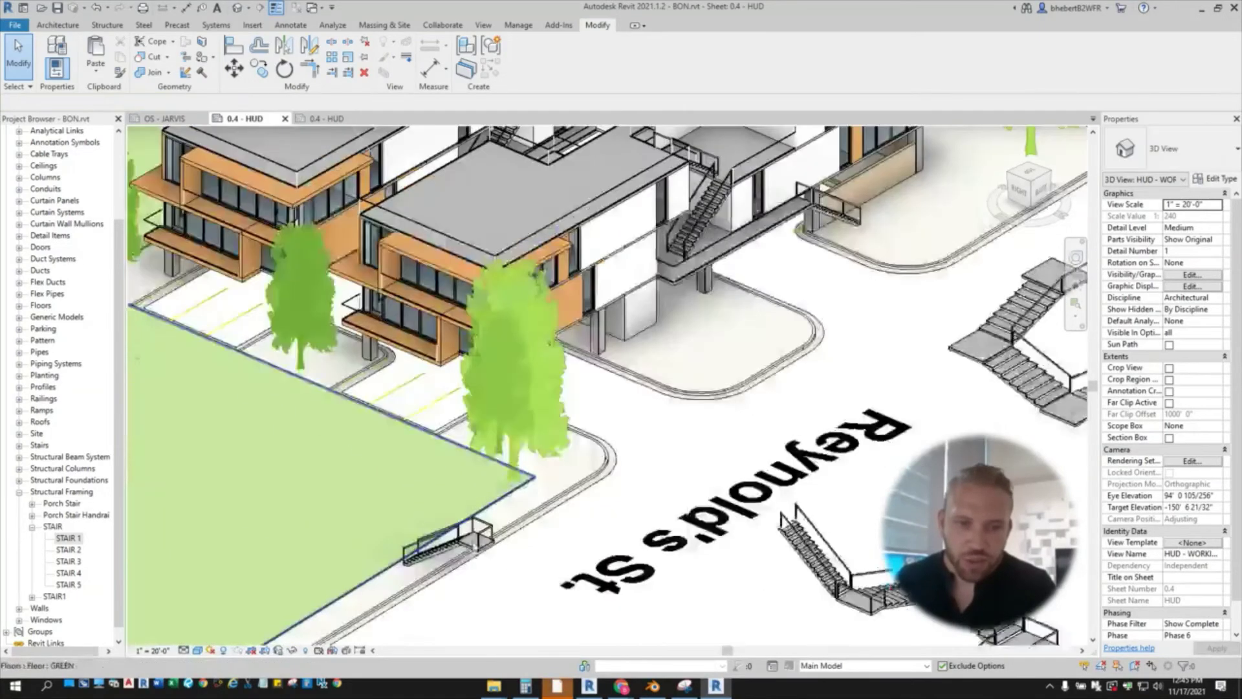
click(447, 544)
middle_drag(464, 470, 470, 526)
scroll(453, 503, up, 3)
click(259, 68)
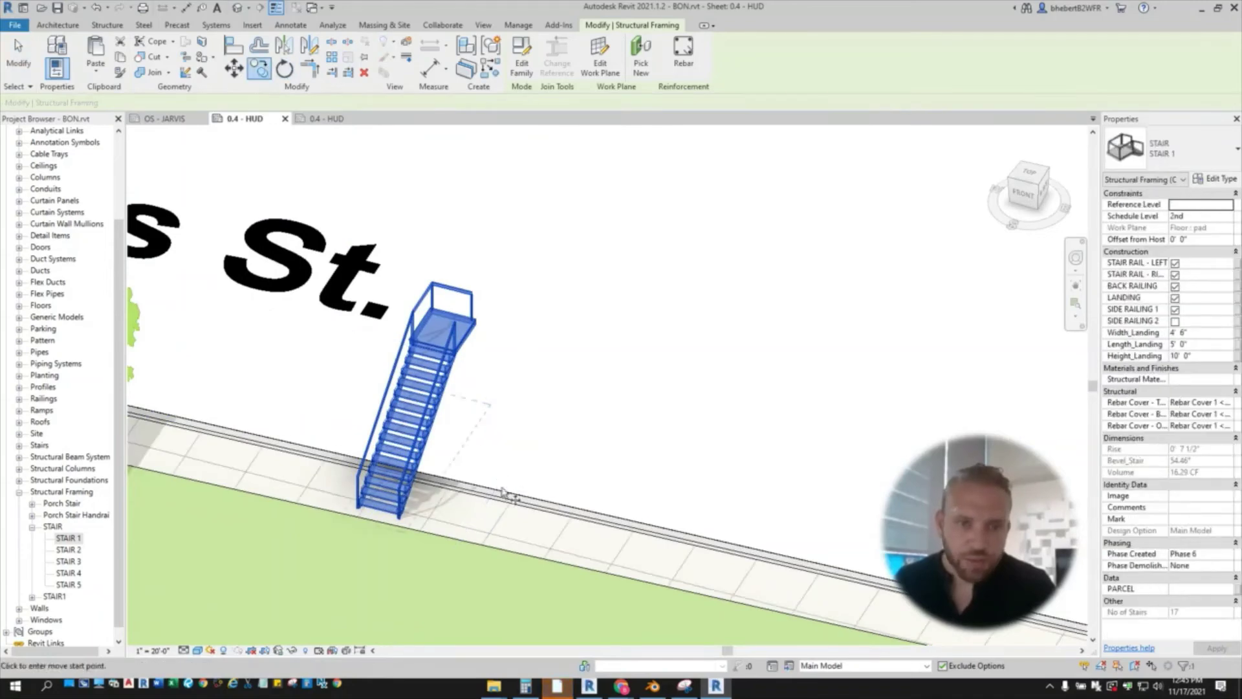
click(461, 482)
click(694, 430)
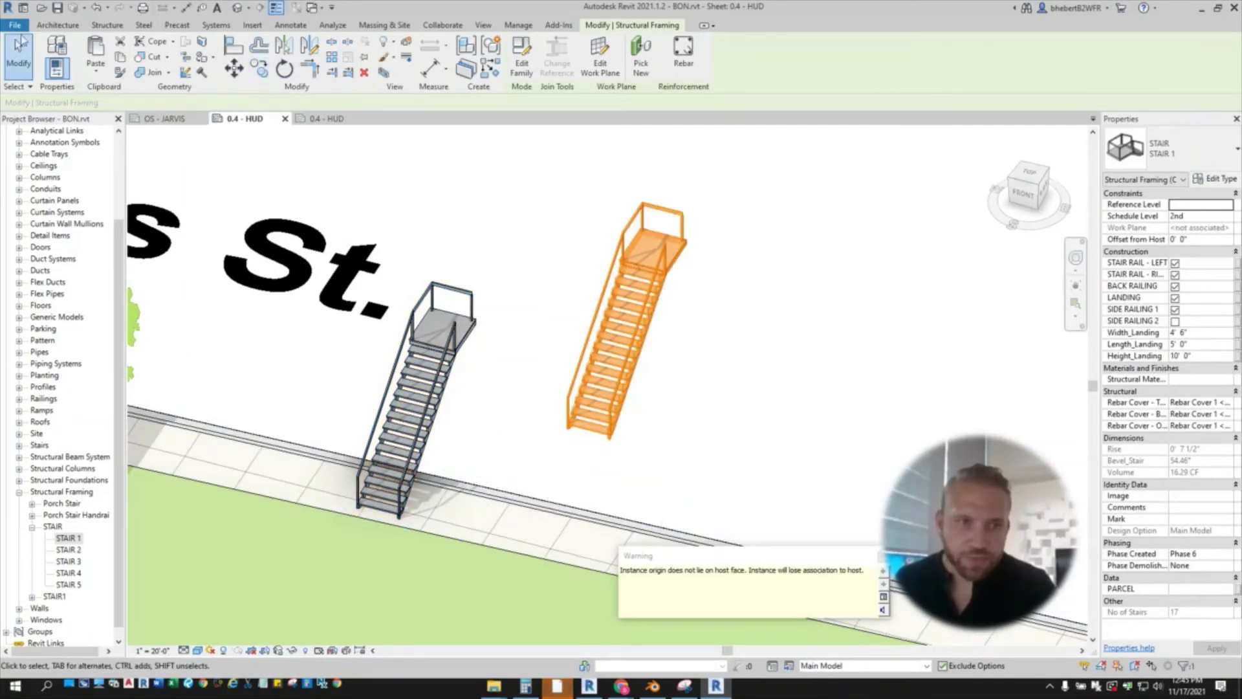
key(Escape)
Step: Rotate the copied stair by 90 degrees
shift+middle_drag(662, 391, 660, 377)
click(654, 351)
key(r)
key(o)
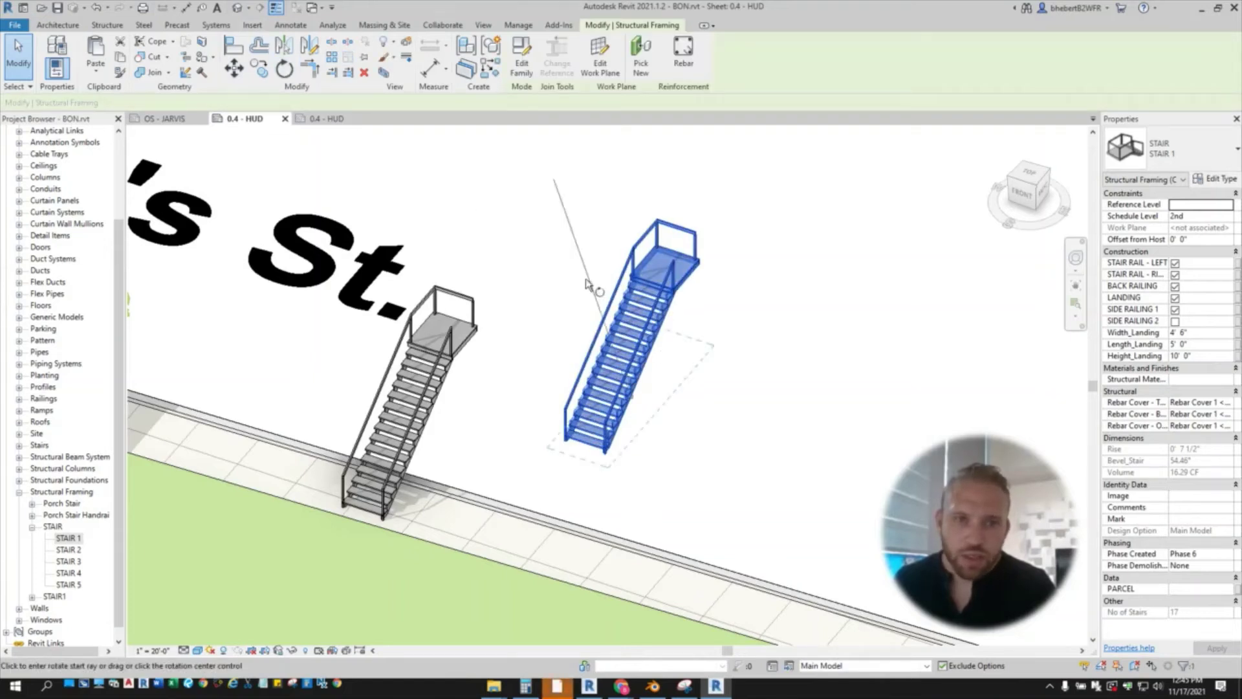
click(589, 265)
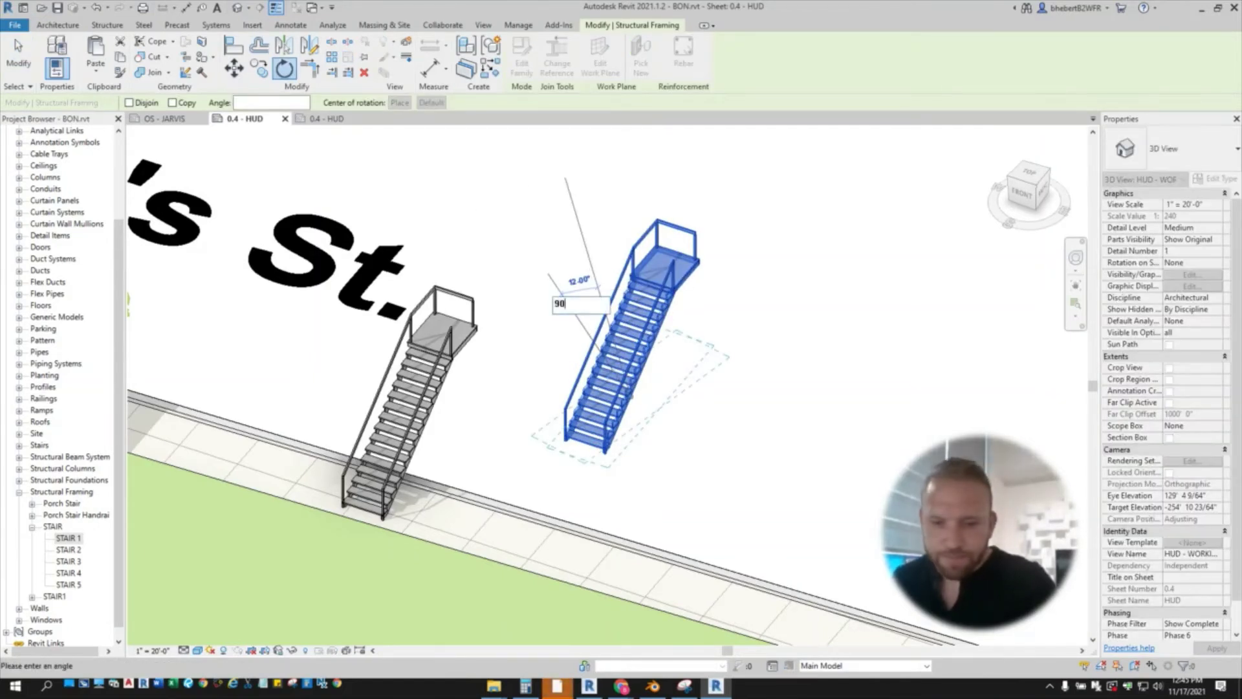
click(560, 303)
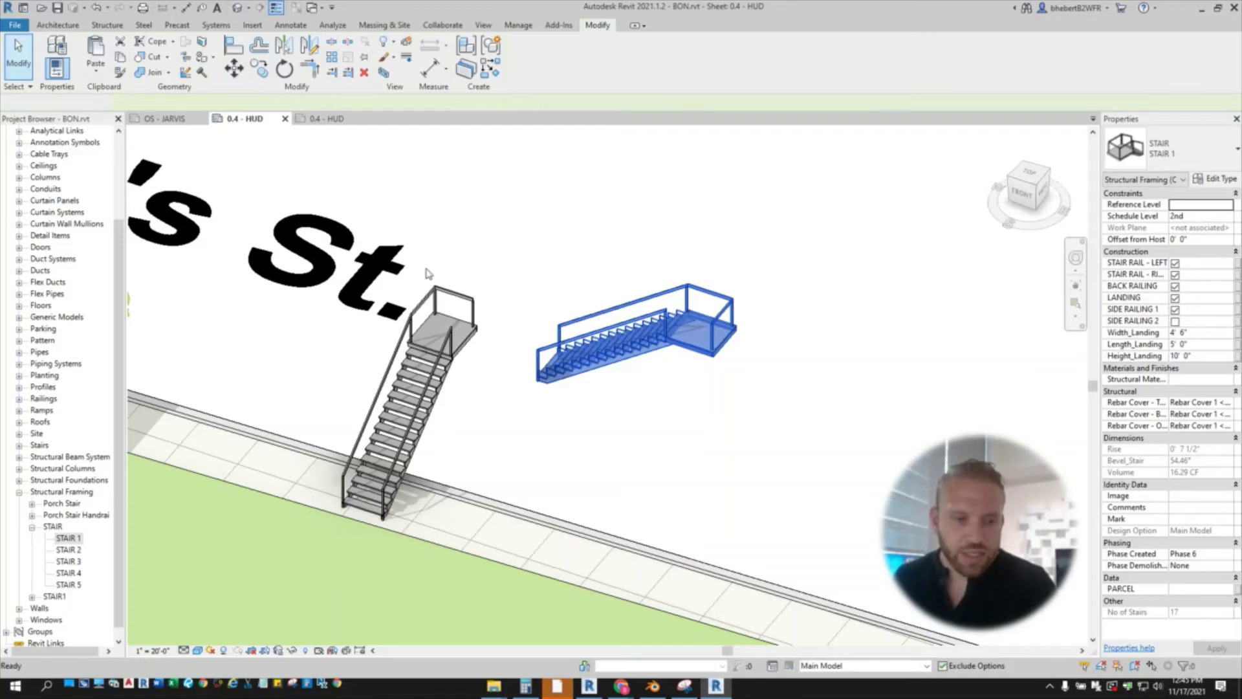
Step: Align the base of the rotated stair copy with the level of the original stair's landing
ctrl+click(458, 351)
click(456, 351)
scroll(450, 327, up, 3)
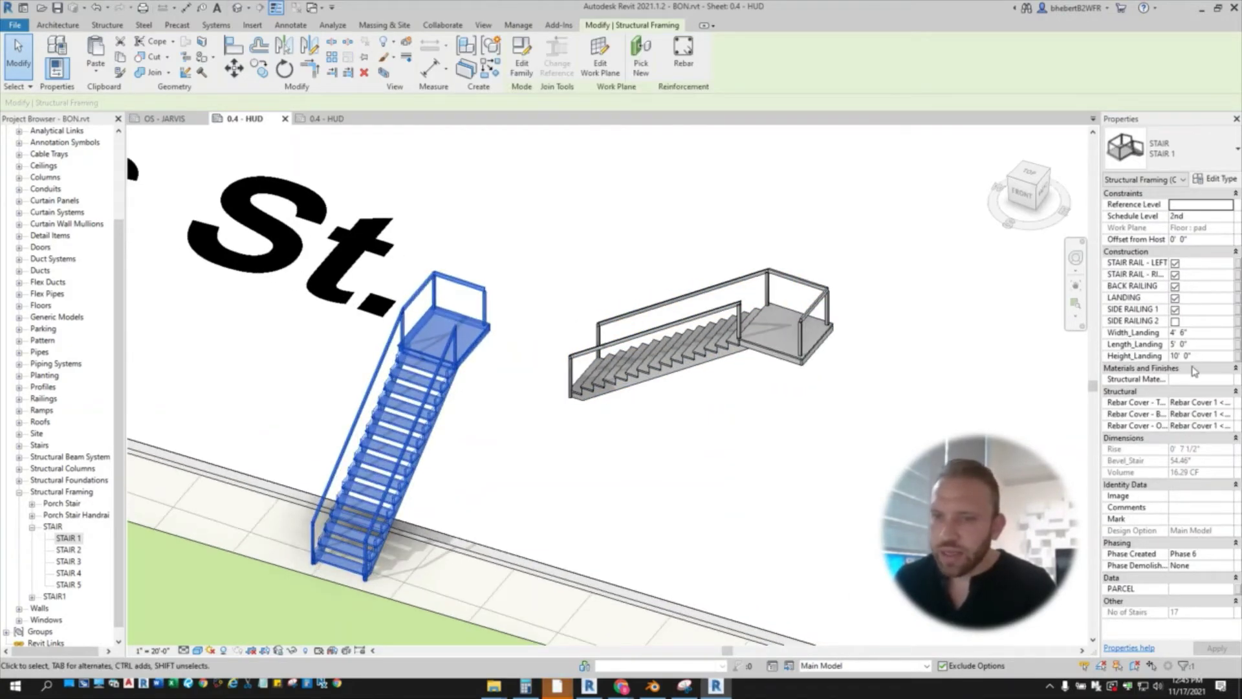
click(799, 356)
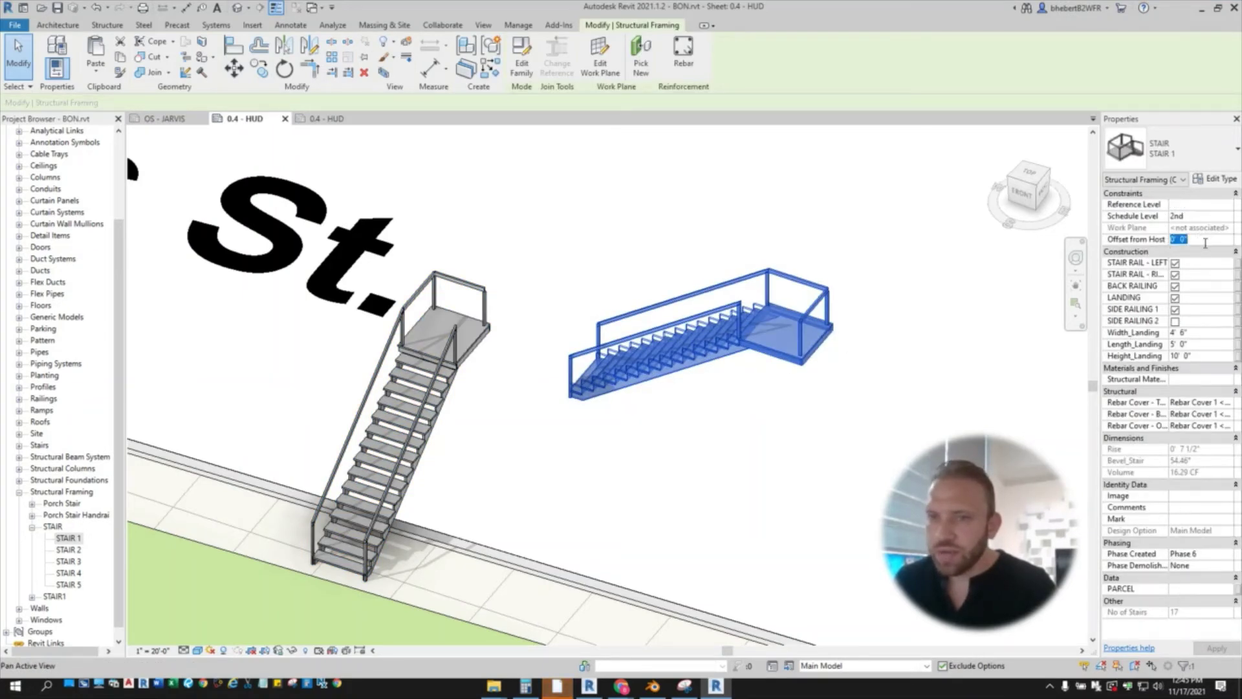
key(a)
key(l)
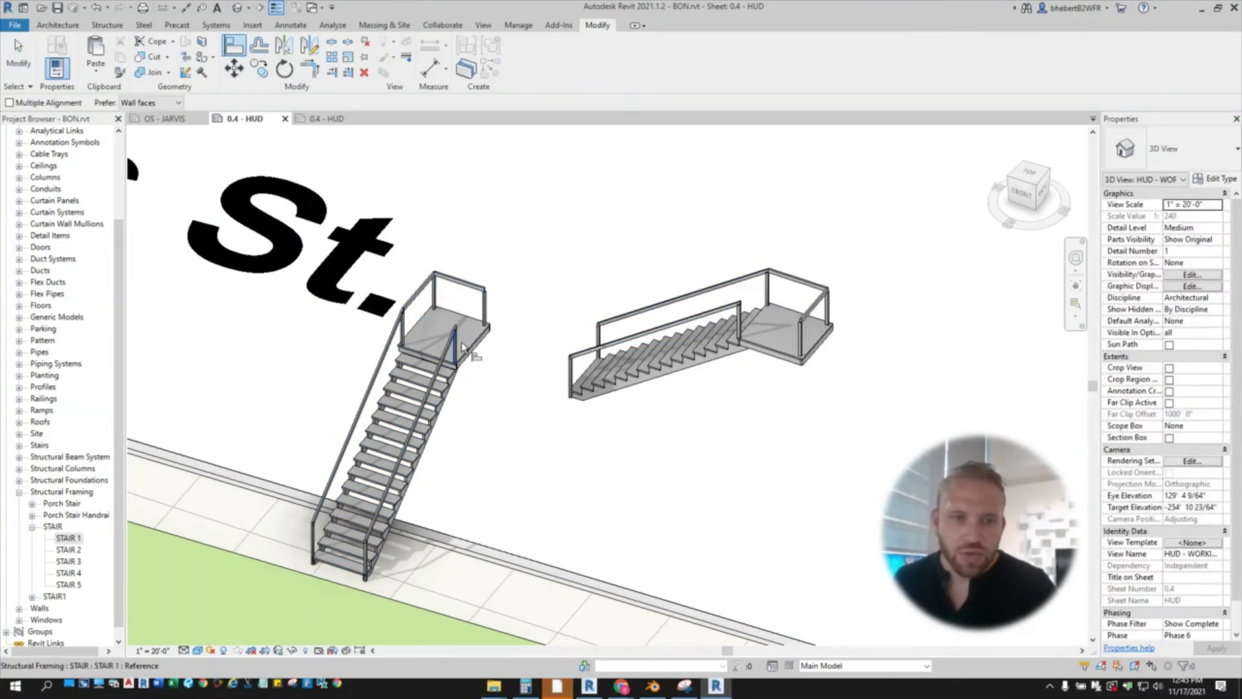
scroll(464, 344, up, 3)
click(488, 354)
scroll(726, 494, up, 4)
click(680, 505)
scroll(599, 477, down, 5)
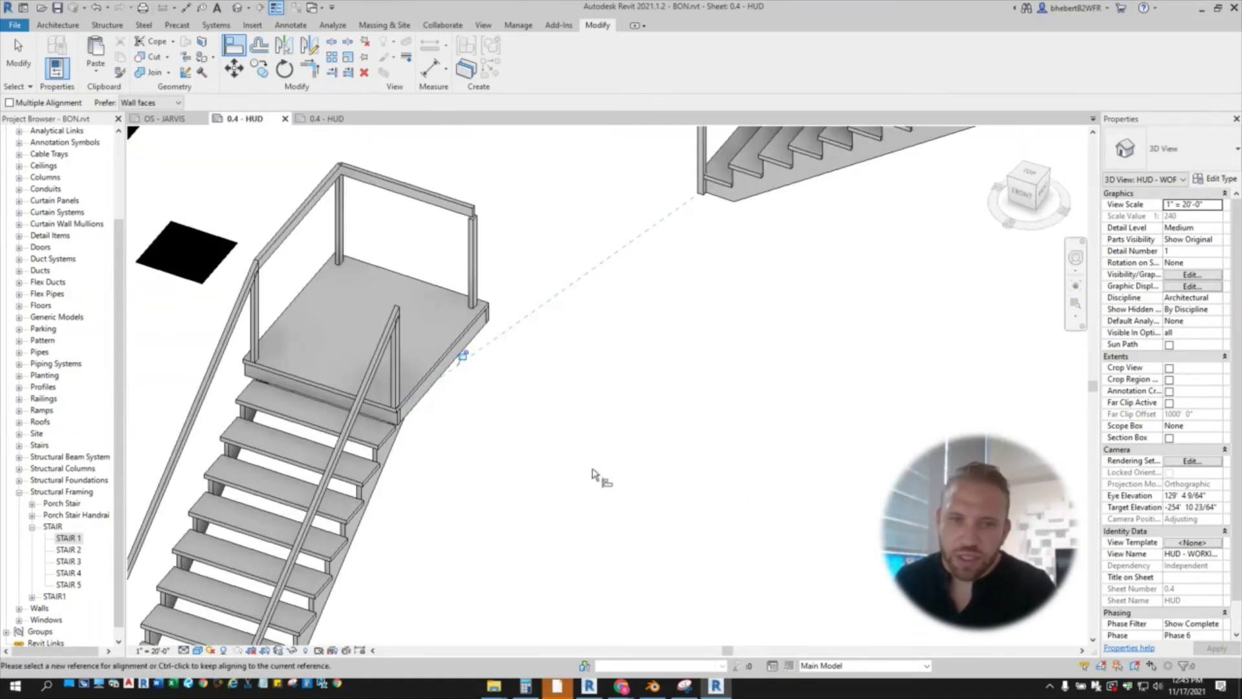
click(19, 51)
click(712, 279)
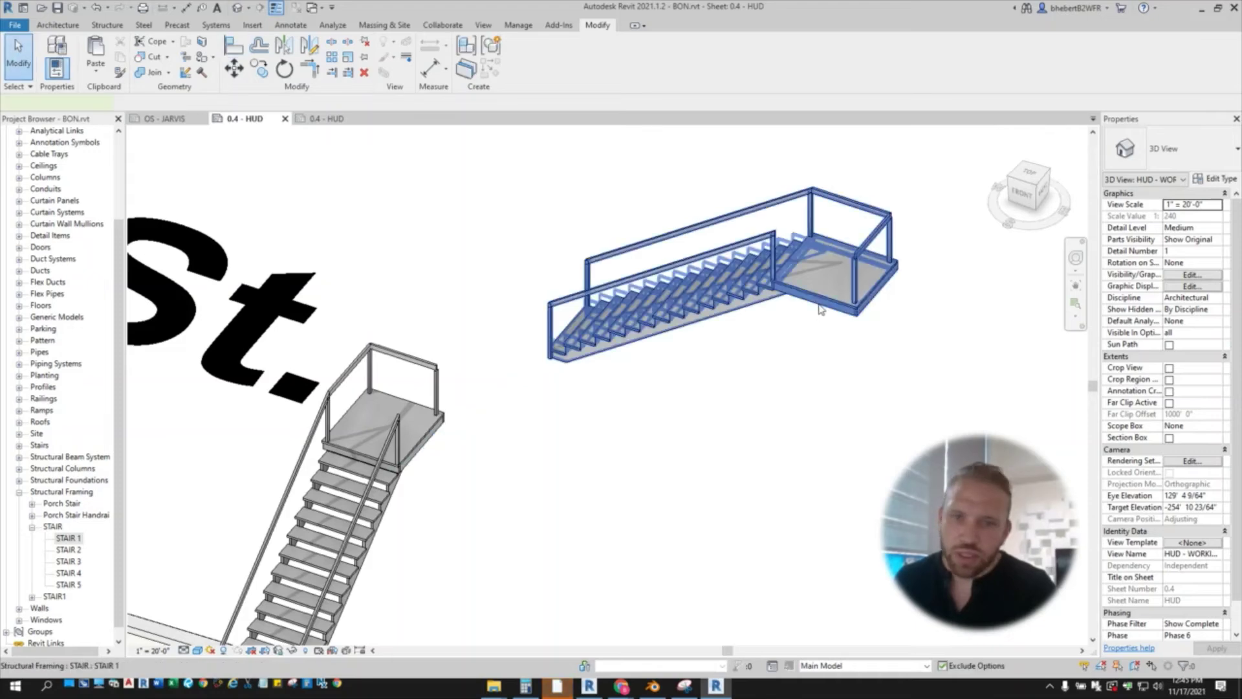
Step: Align the raised stair's back side with the outer end of the original landing's back railing
click(685, 419)
key(a)
key(l)
scroll(383, 392, up, 5)
click(382, 392)
middle_drag(654, 452, 532, 611)
click(797, 262)
scroll(586, 334, down, 5)
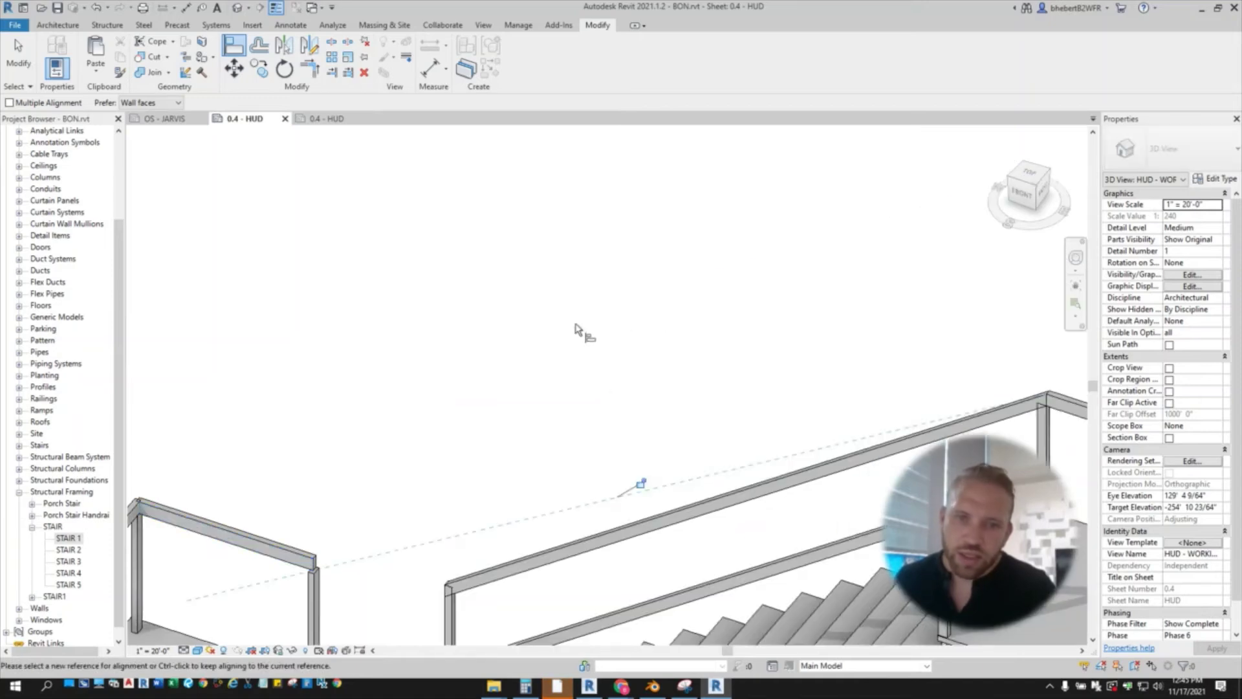
Step: Align the start of the upper flight with the open side edge of the lower landing so the two stairs connect
scroll(446, 545, up, 6)
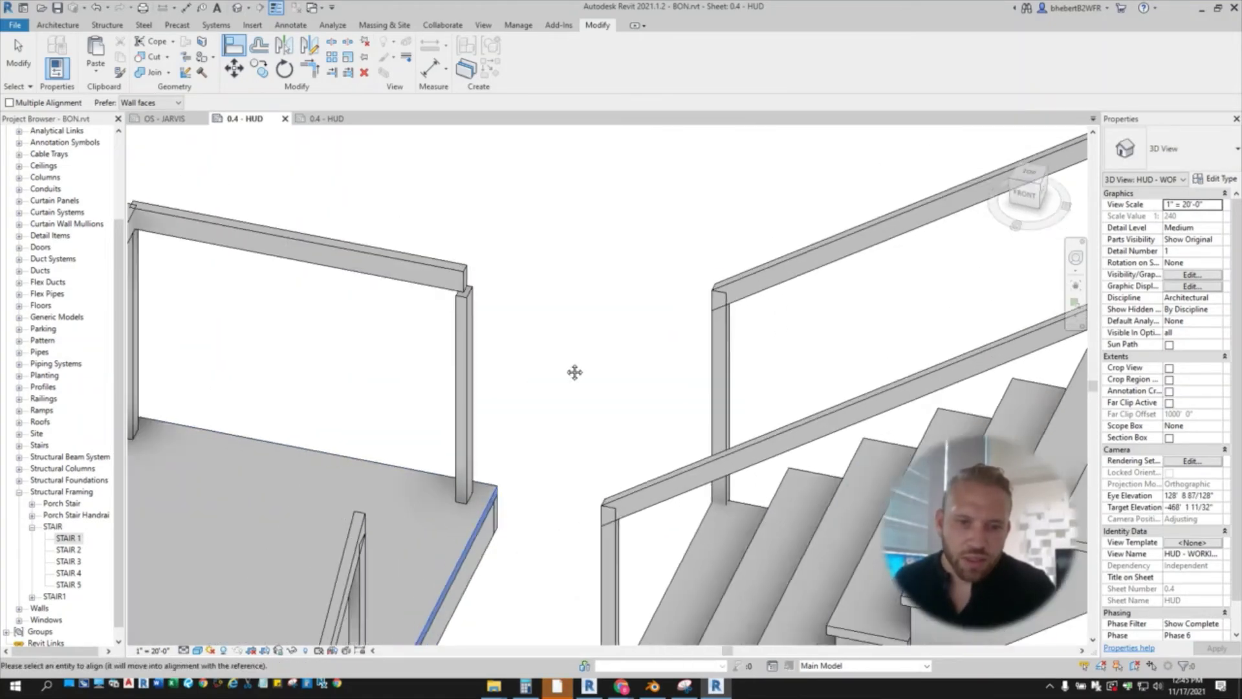
middle_drag(580, 359, 629, 148)
scroll(537, 510, down, 4)
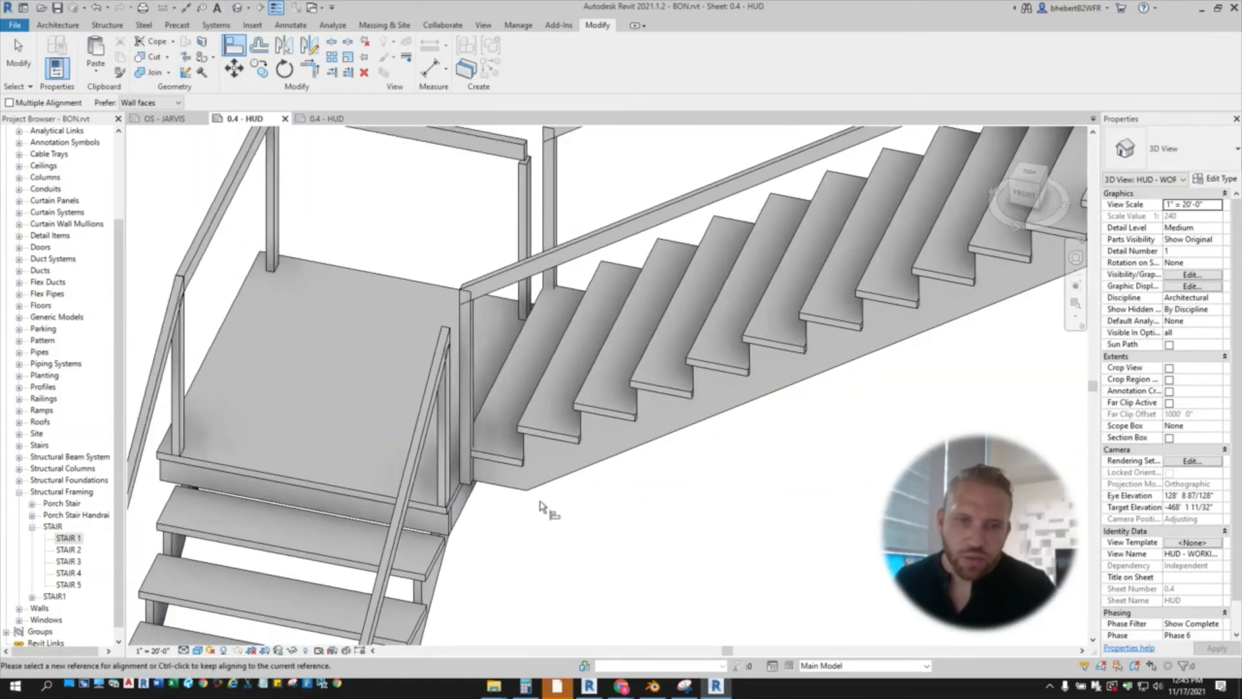
click(649, 490)
shift+middle_drag(649, 489, 521, 394)
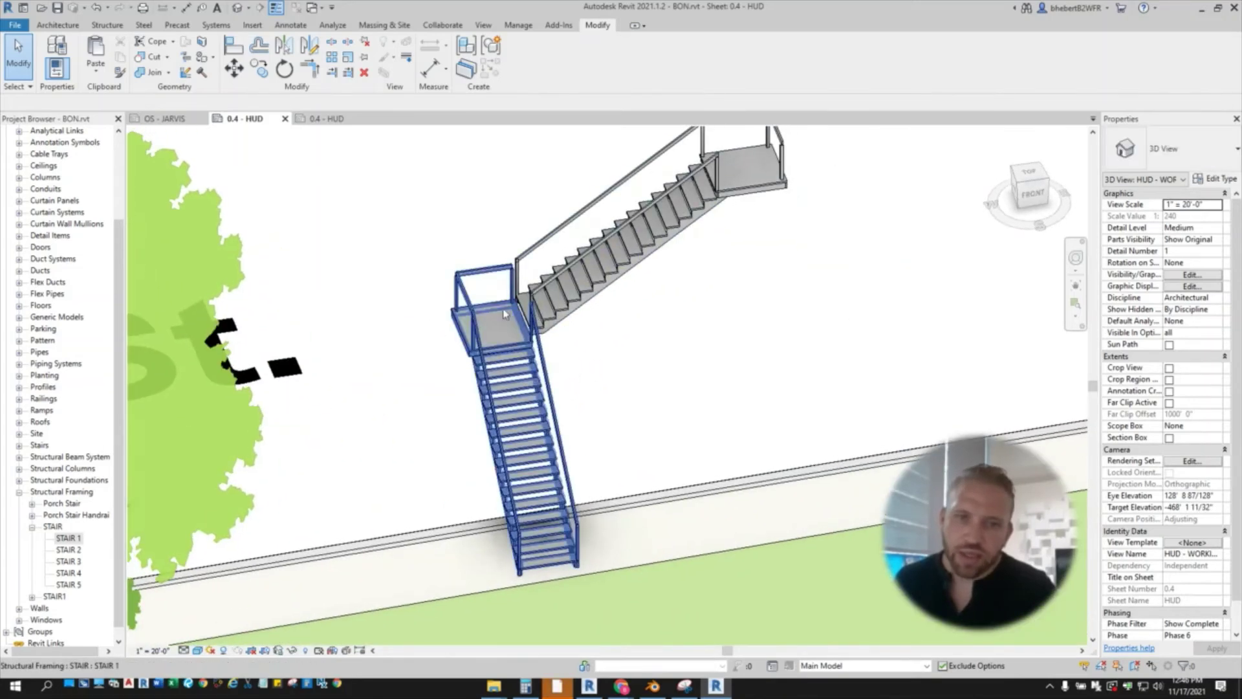
shift+middle_drag(497, 307, 406, 435)
shift+middle_drag(524, 450, 532, 485)
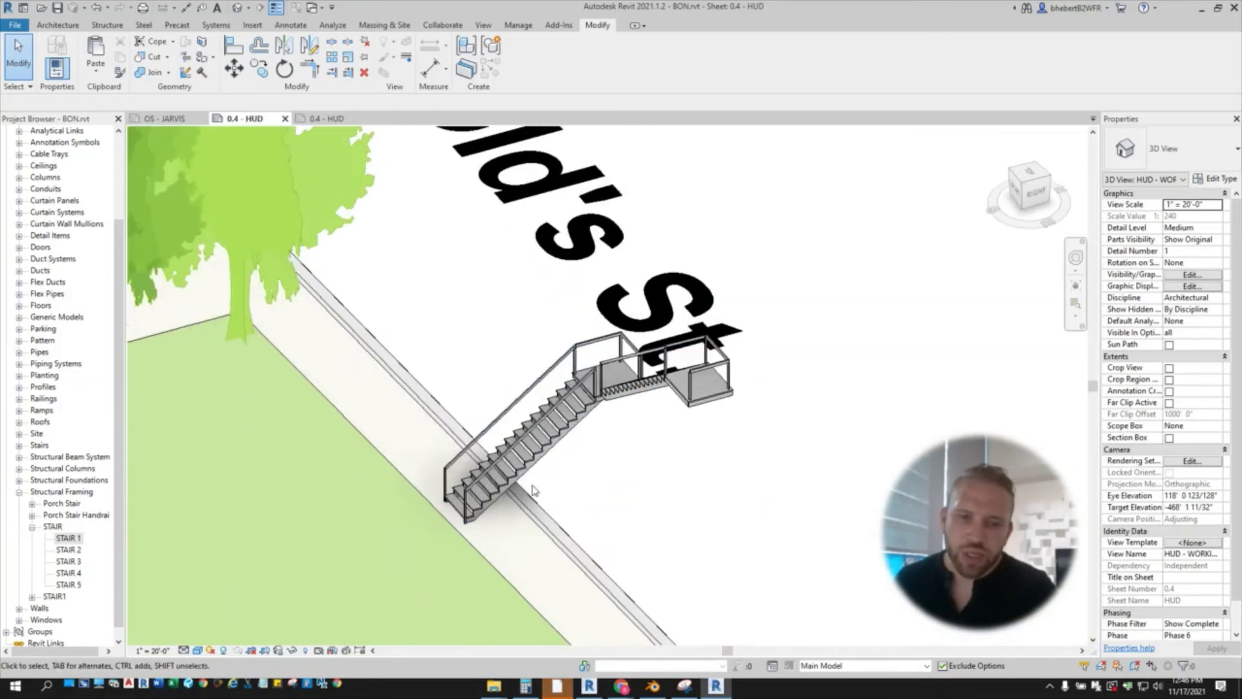
Step: Examine the connected flights and the other multi-flight stair arrangements placed around the site
scroll(527, 453, down, 4)
middle_drag(496, 381, 570, 521)
scroll(693, 414, up, 2)
middle_drag(424, 264, 470, 413)
scroll(469, 414, up, 3)
middle_drag(516, 449, 368, 381)
scroll(760, 546, down, 3)
scroll(591, 448, down, 3)
mouse_move(591, 448)
middle_down()
mouse_move(441, 355)
mouse_move(709, 508)
mouse_move(680, 530)
mouse_move(570, 440)
middle_up()
scroll(504, 313, up, 2)
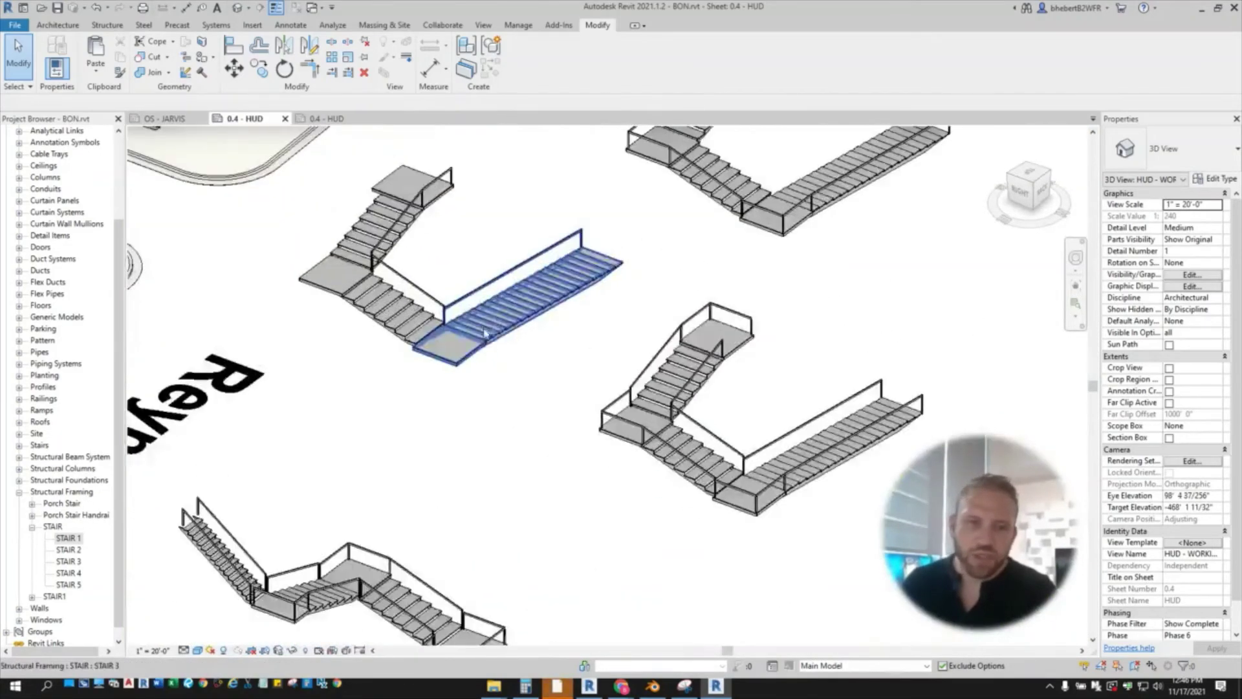
middle_drag(492, 344, 537, 482)
scroll(451, 424, up, 2)
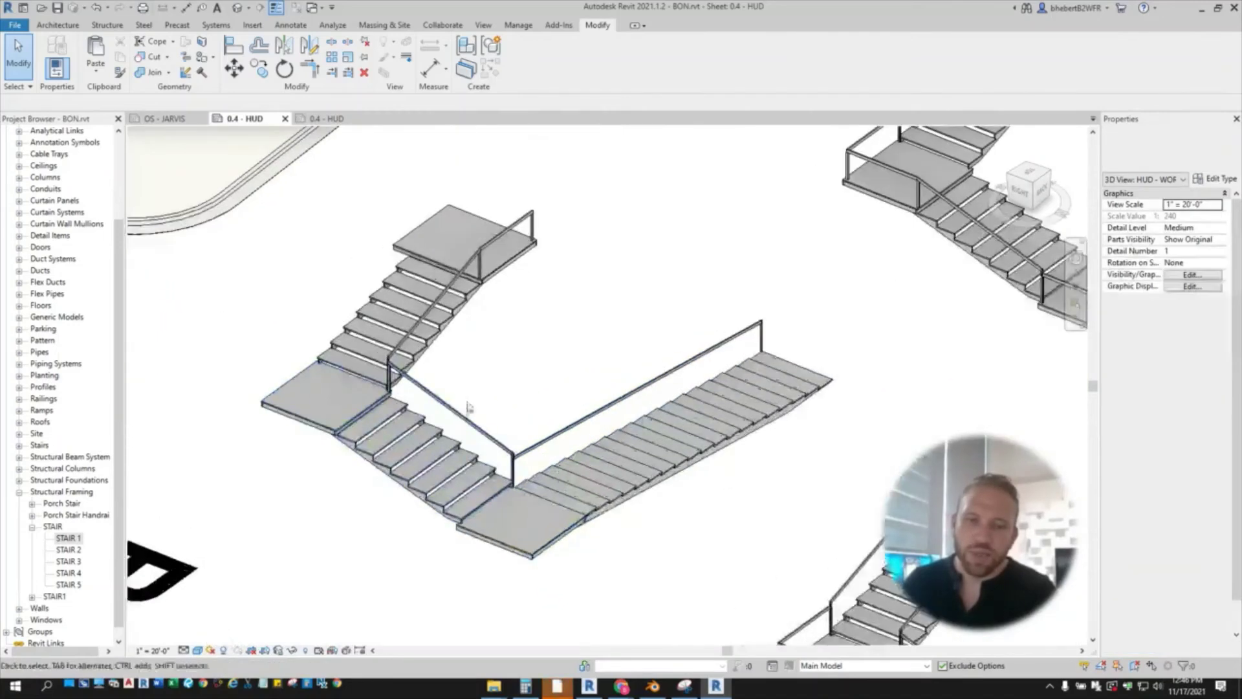
scroll(566, 444, down, 5)
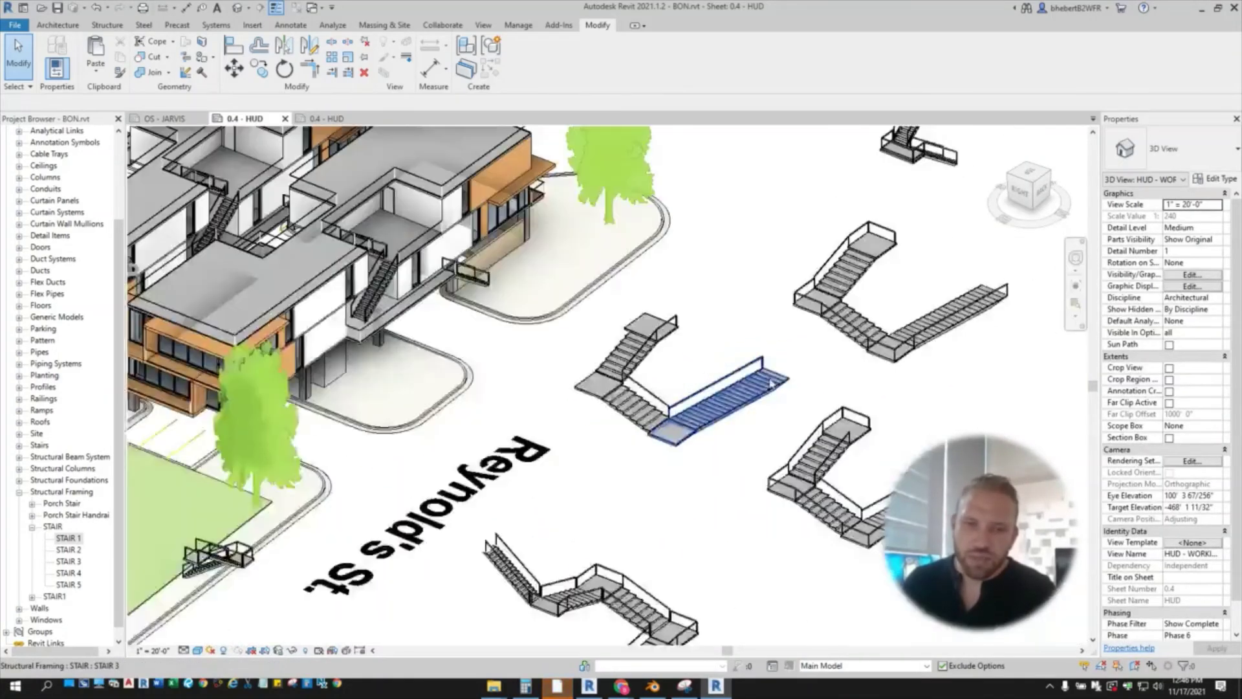
scroll(566, 444, up, 2)
scroll(566, 444, up, 3)
scroll(659, 348, up, 3)
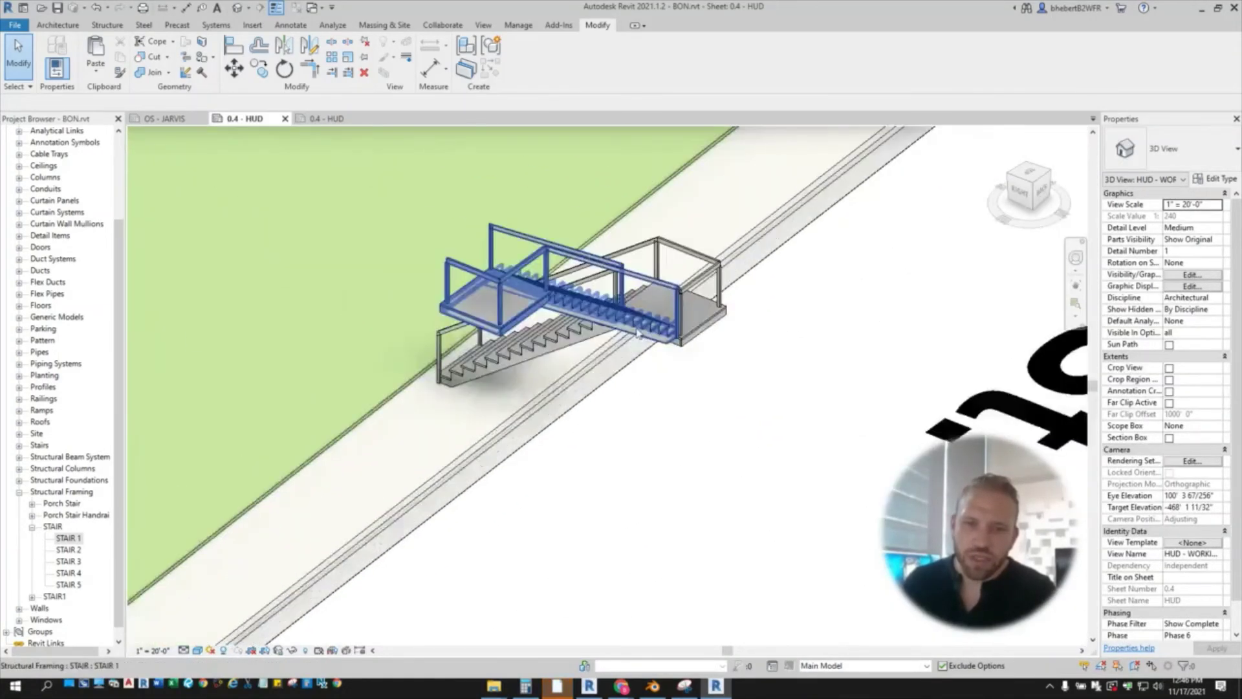
Step: Review the upper stair's type properties, including run, maximum rise, tread width, clear width and tread depth
click(651, 334)
middle_drag(599, 353, 272, 394)
scroll(521, 399, up, 4)
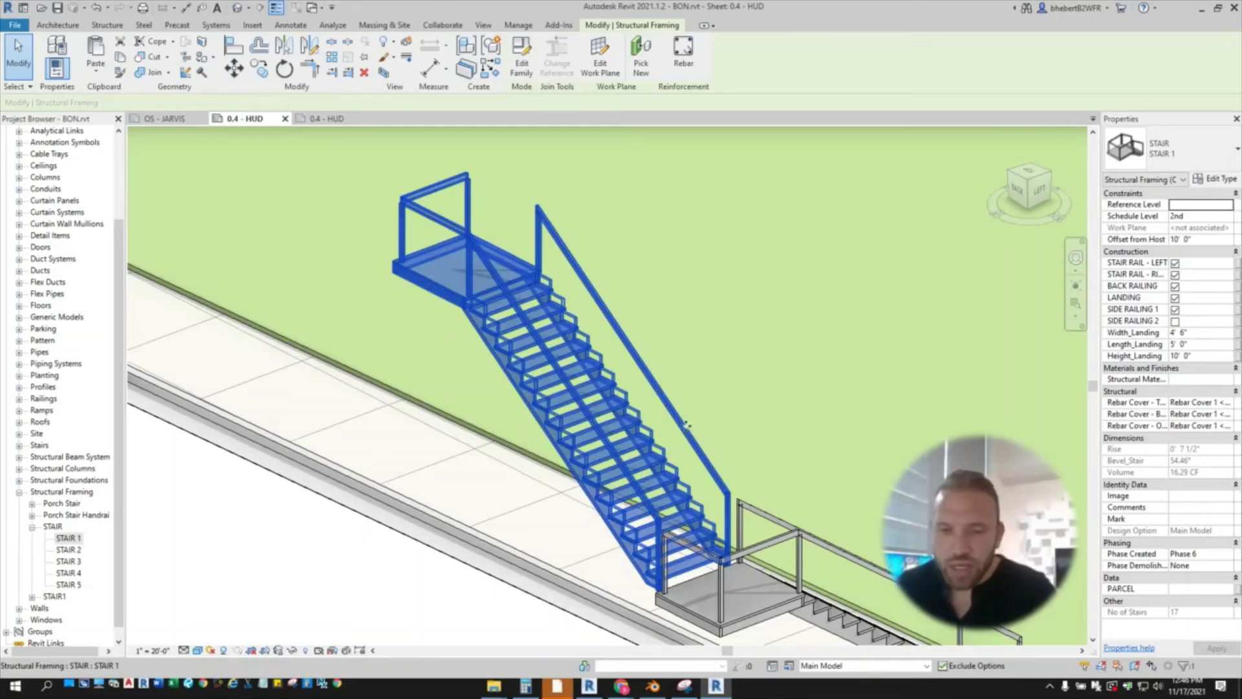
mouse_move(707, 420)
shift+middle_down()
mouse_move(727, 422)
mouse_move(705, 416)
shift+middle_up()
click(709, 380)
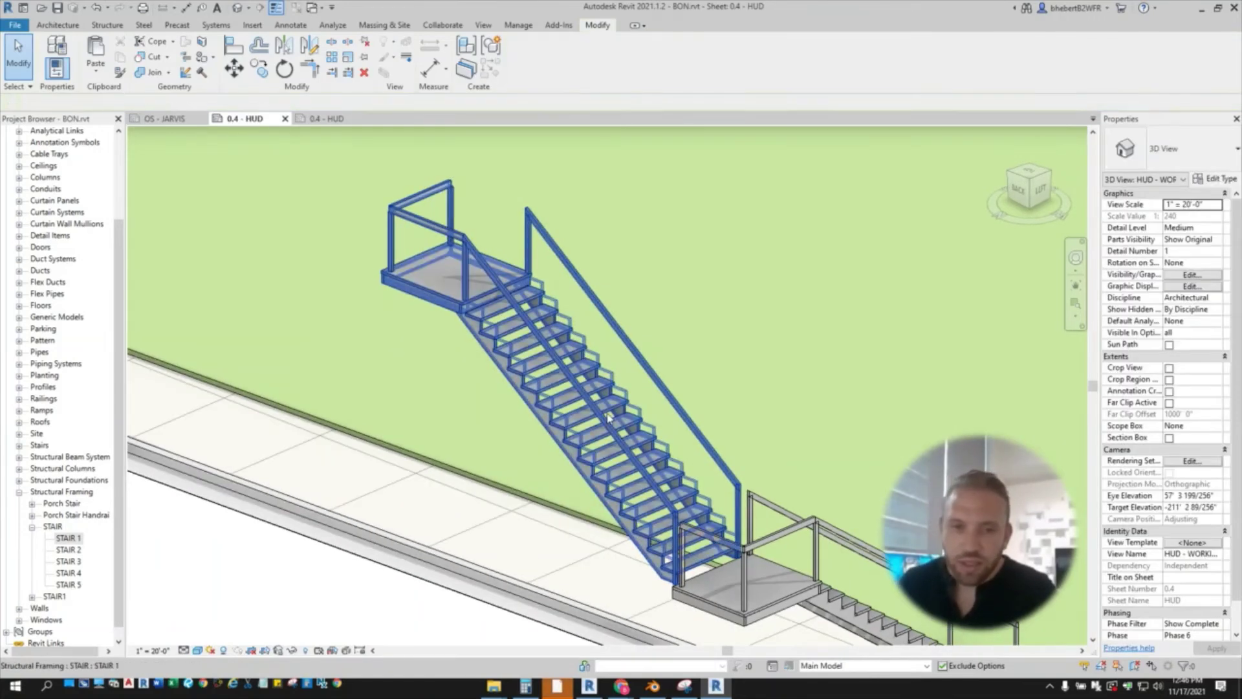
click(615, 413)
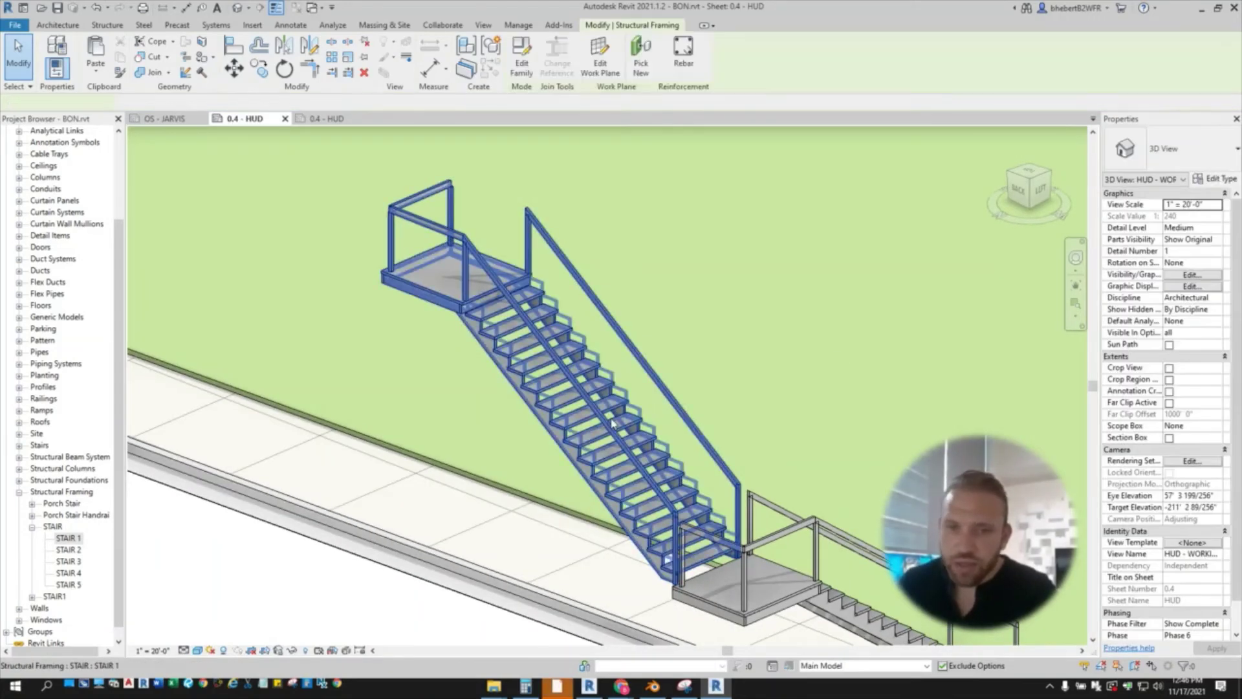
click(1229, 181)
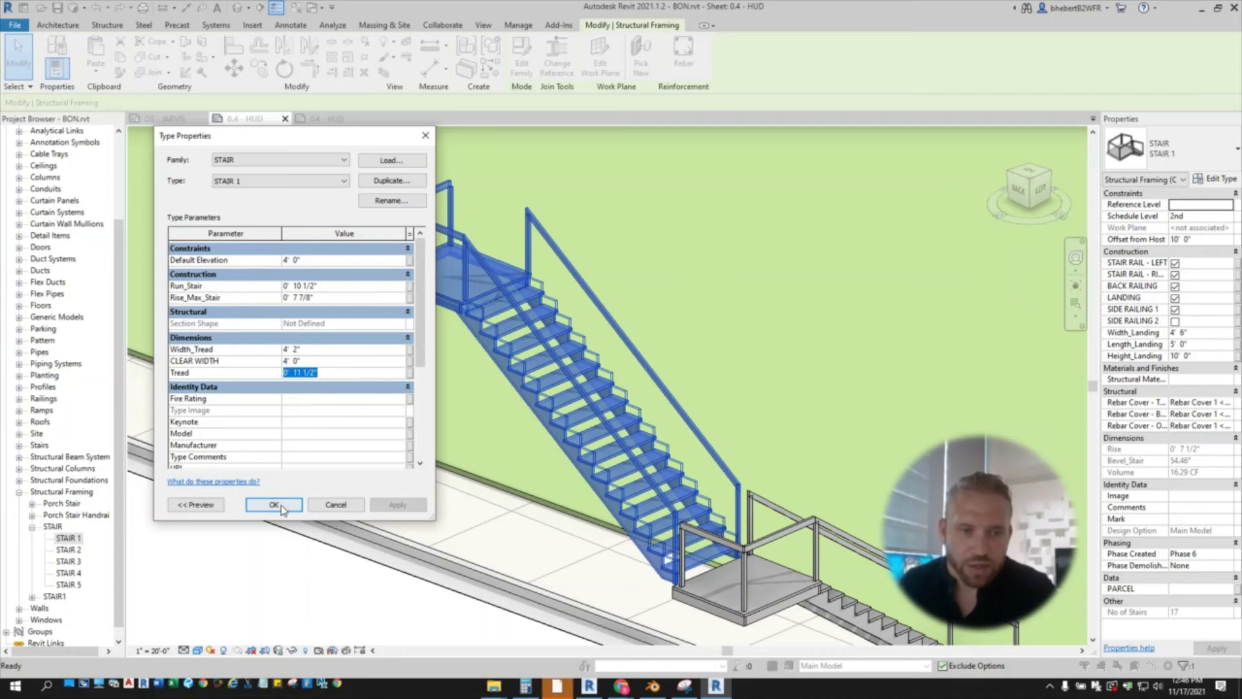
click(425, 137)
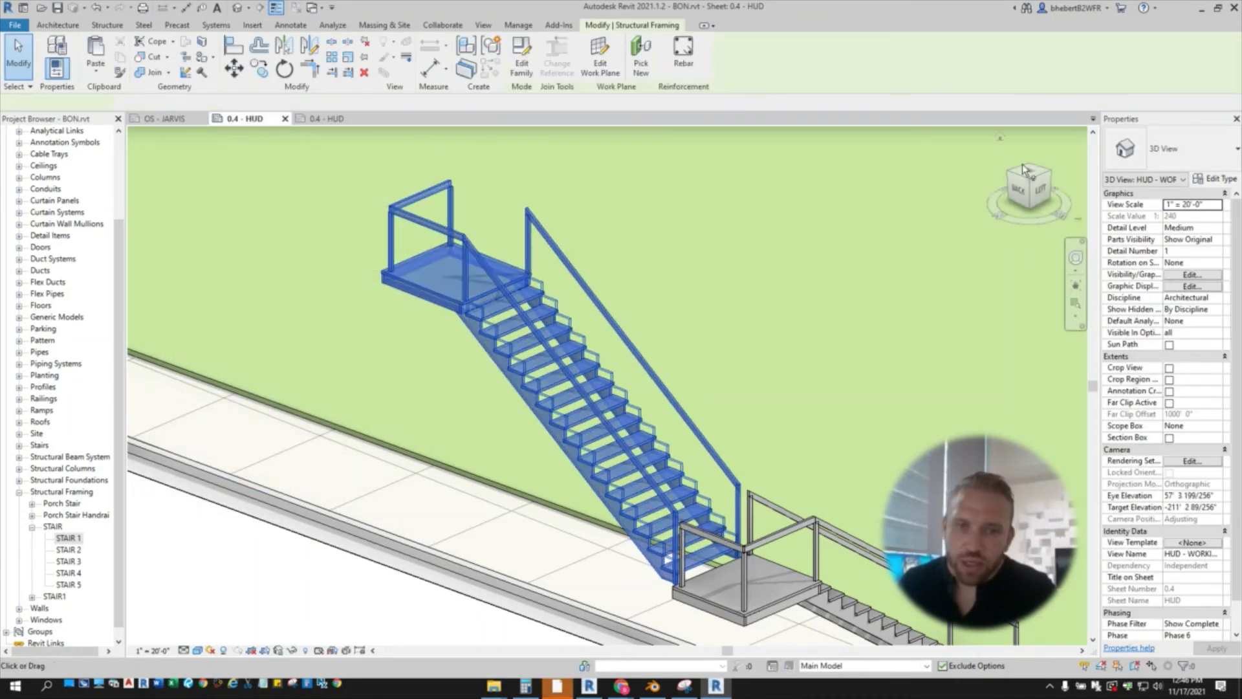
Step: Change the upper stair's type to STAIR 2 and inspect its wider, longer flight
click(1188, 162)
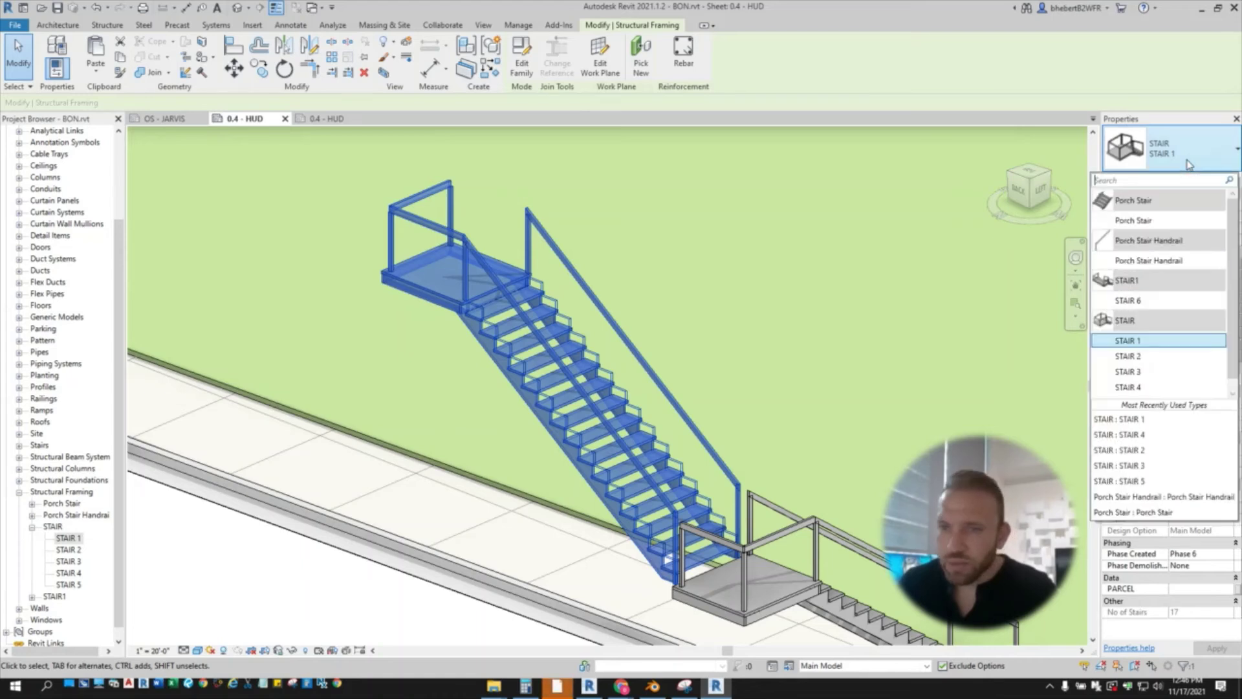
click(1158, 350)
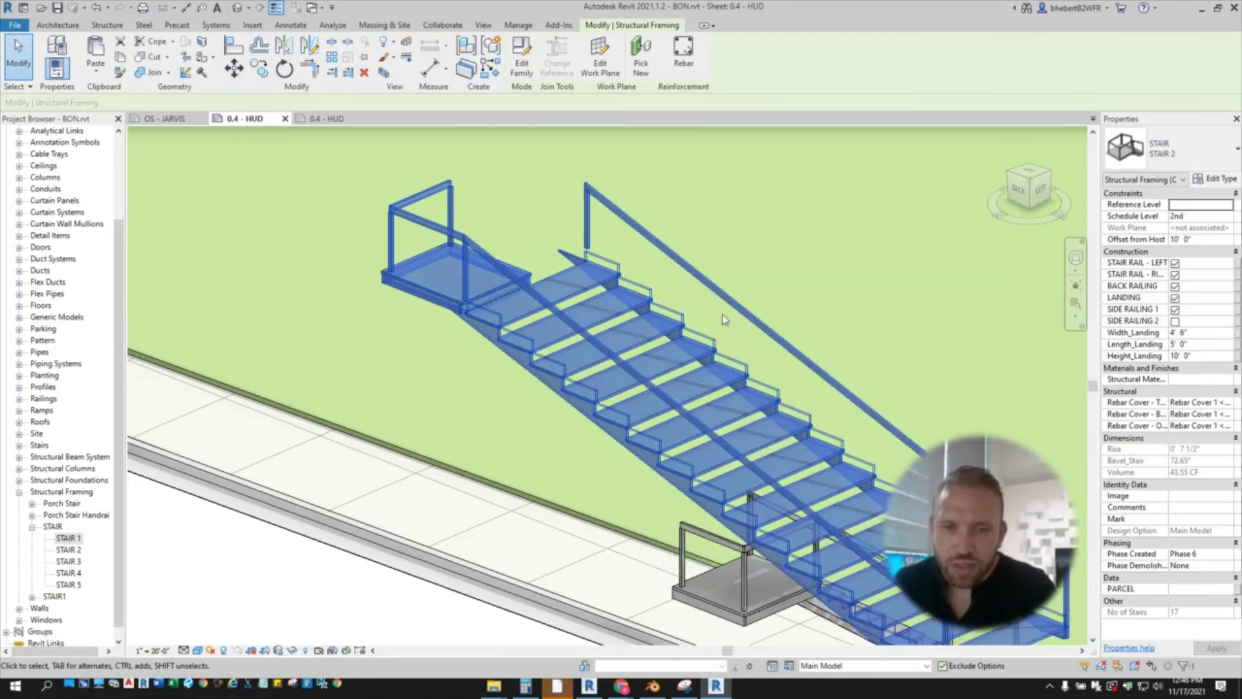
shift+middle_drag(713, 313, 600, 264)
click(589, 264)
scroll(583, 265, up, 2)
middle_drag(558, 335, 569, 363)
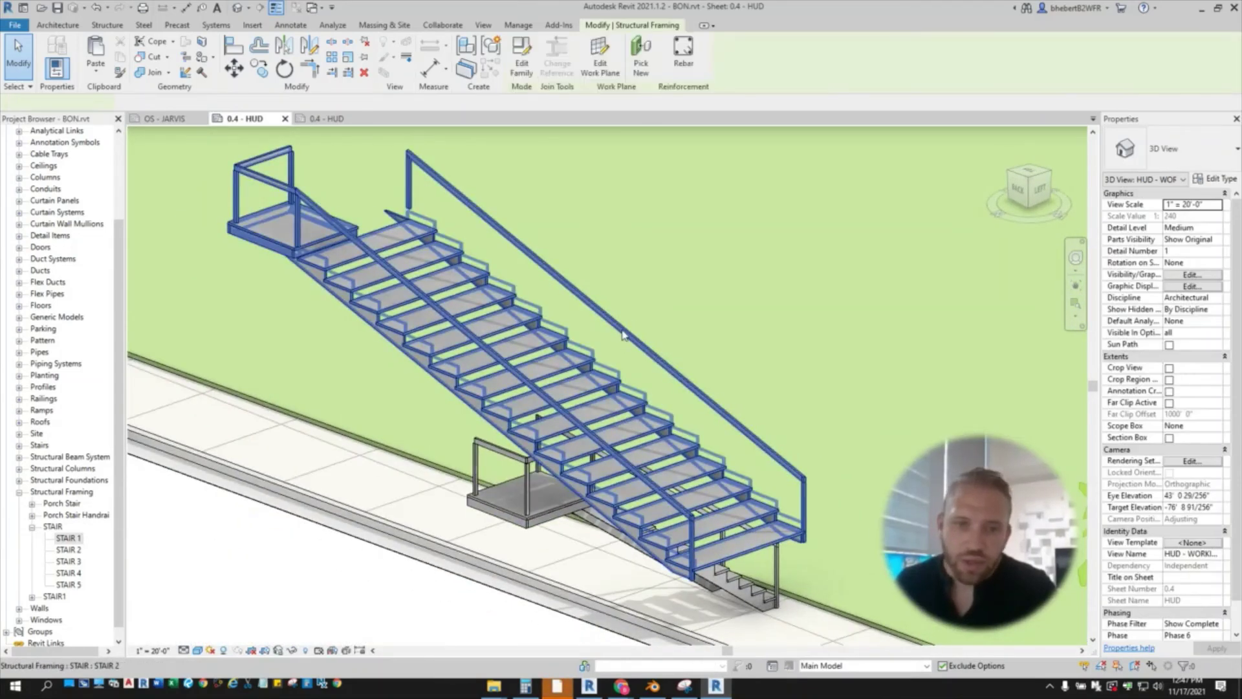
click(639, 300)
key(Escape)
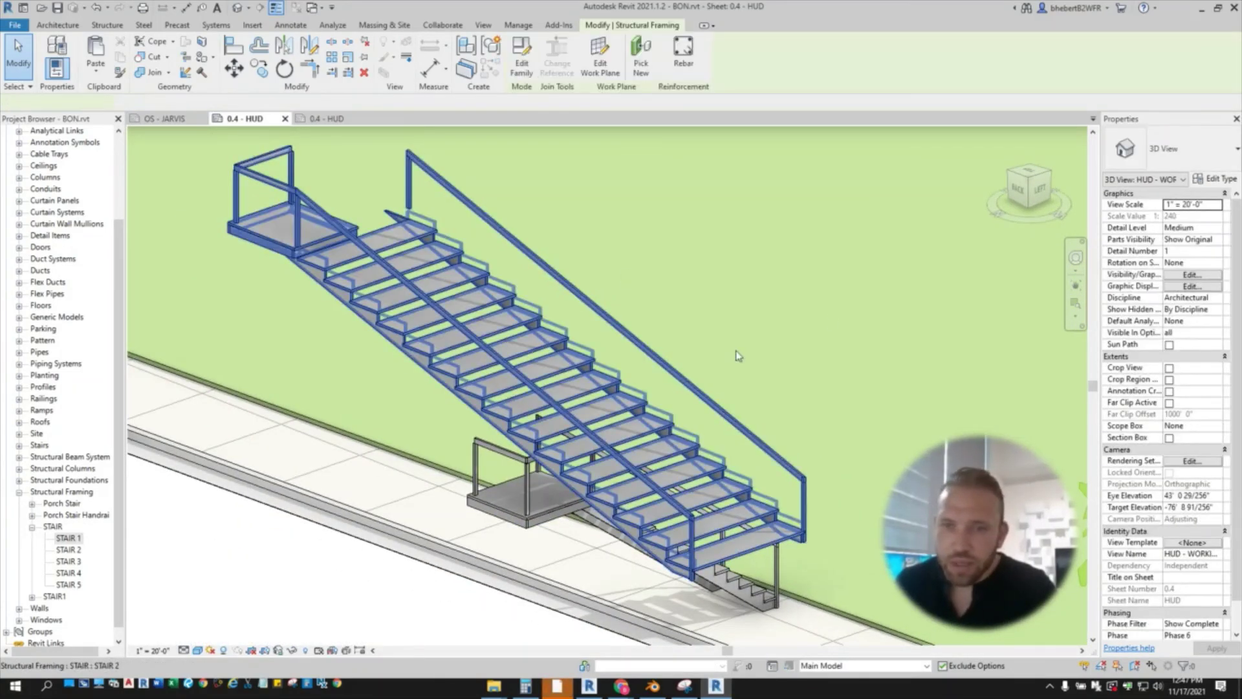
Step: Change the upper stair's type to STAIR 3 and inspect the full length of its flight
click(1182, 157)
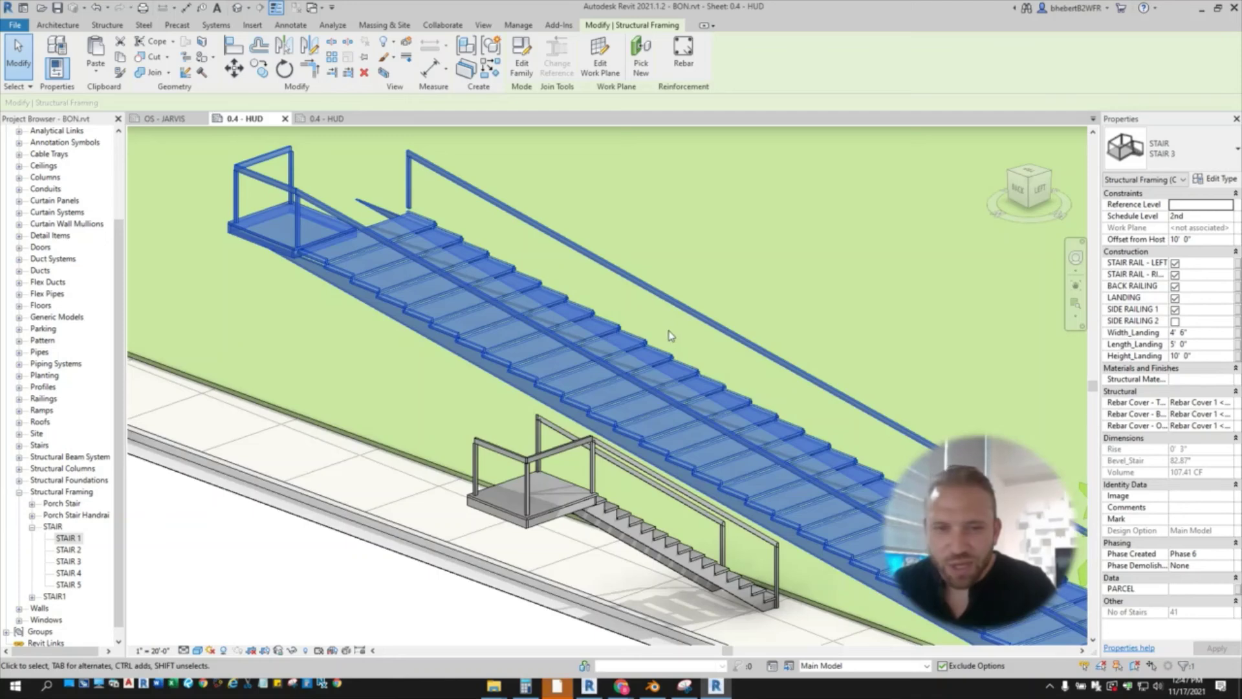
scroll(555, 343, down, 3)
middle_drag(555, 334, 473, 307)
shift+middle_drag(712, 378, 690, 369)
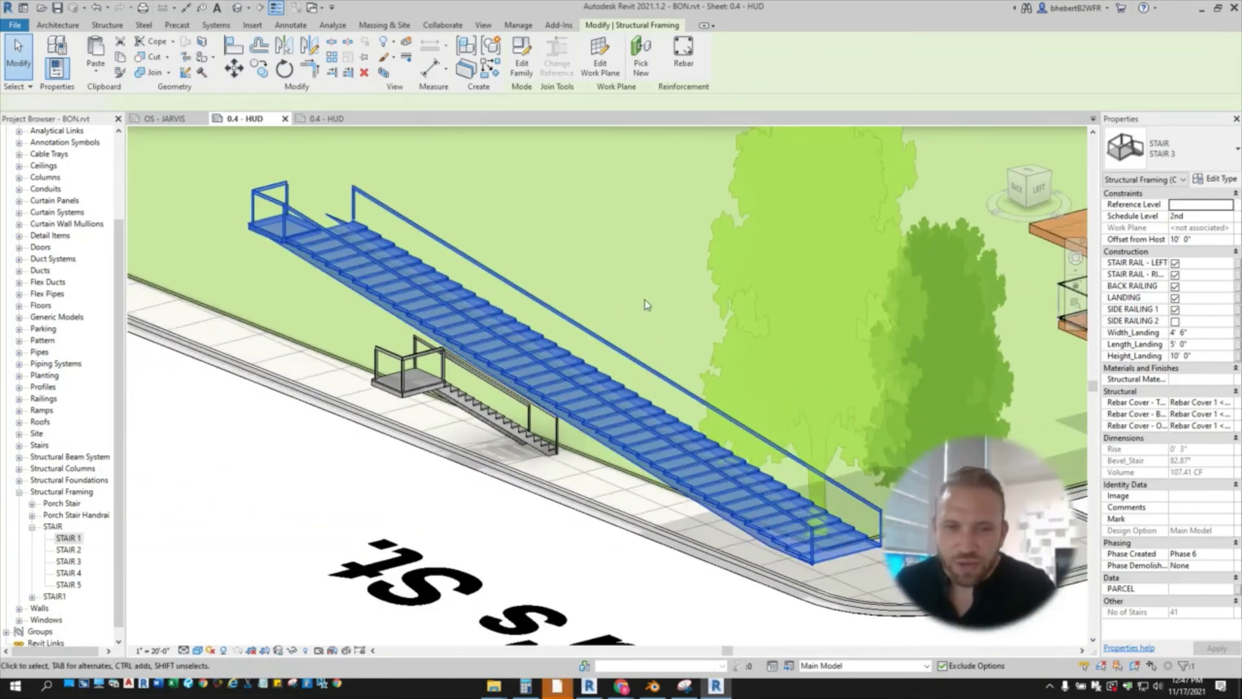
click(645, 305)
scroll(659, 429, up, 1)
shift+middle_drag(660, 430, 673, 408)
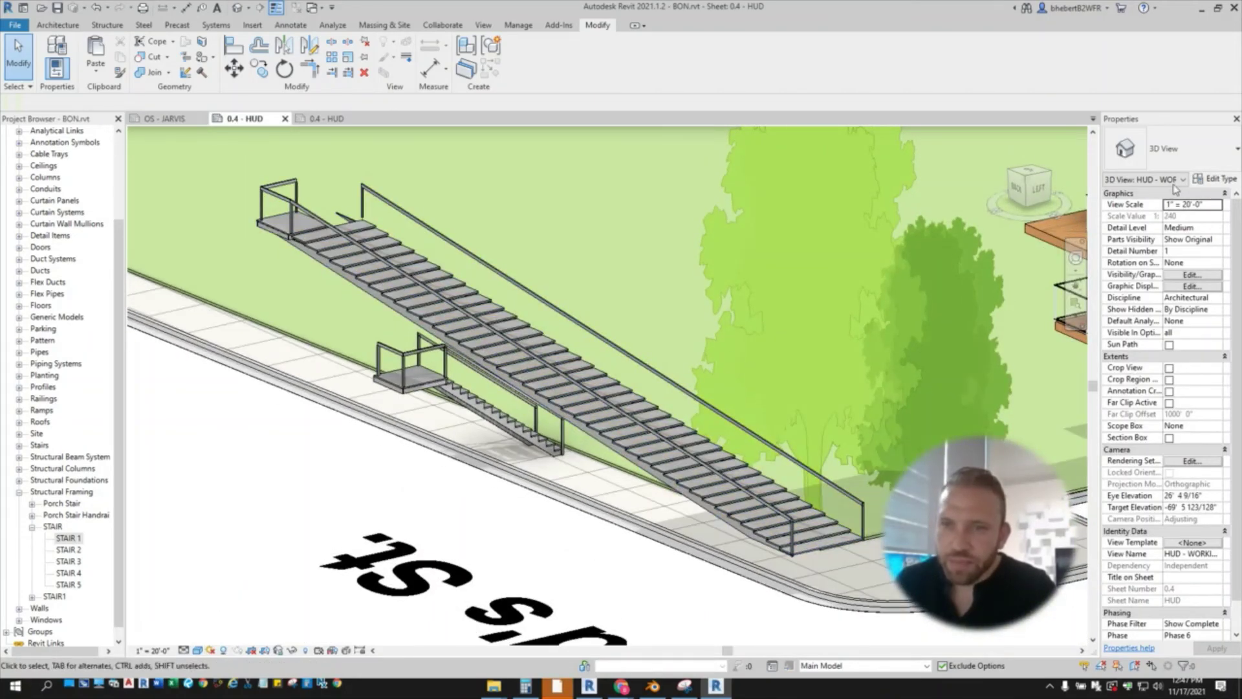
Step: Examine the three-flight stair with railings along its inner side and review its lowest flight's instance properties
click(686, 418)
shift+middle_drag(686, 418, 408, 234)
scroll(597, 284, up, 4)
click(640, 408)
shift+middle_drag(660, 439, 647, 380)
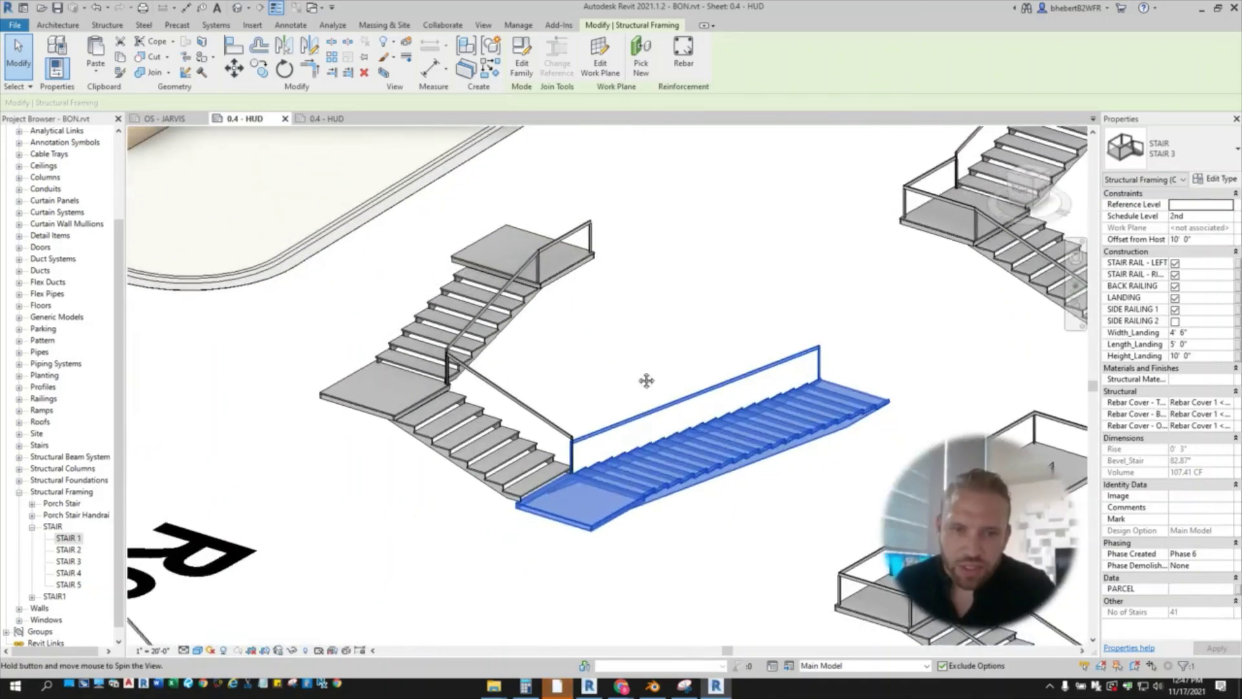
scroll(646, 361, up, 1)
click(646, 361)
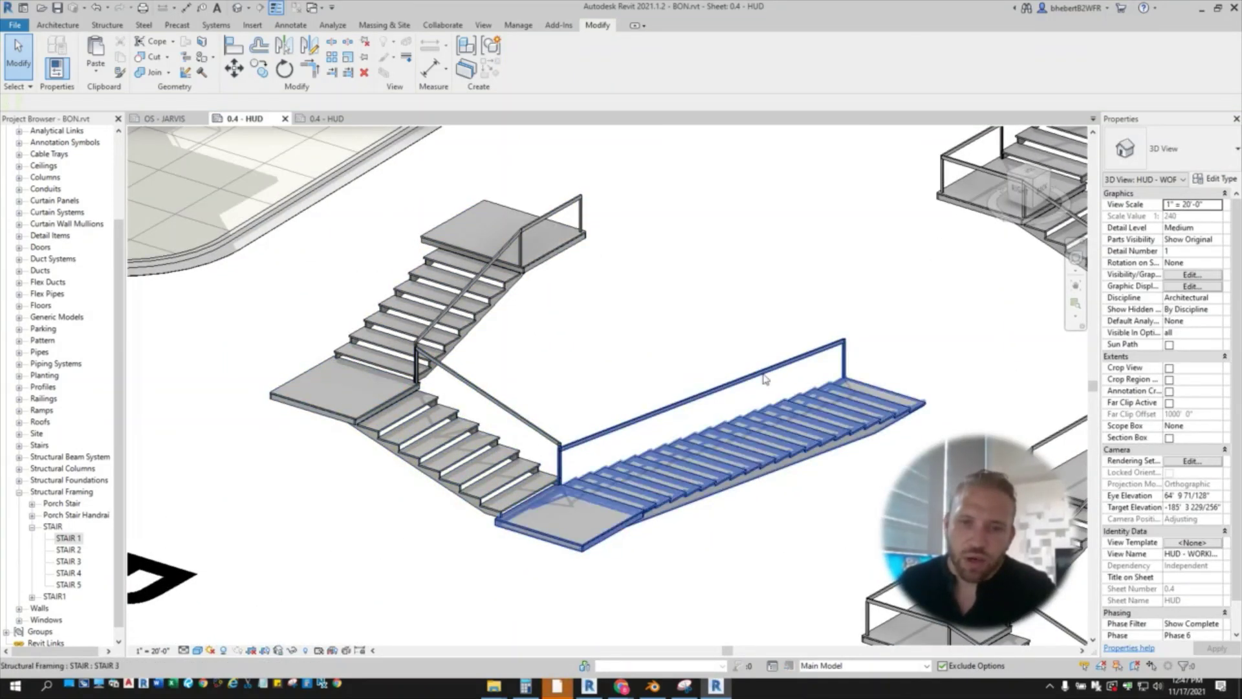
Step: Compare the neighbouring three-flight stairs, one railed along the outer side and one railed on both sides
scroll(475, 424, down, 2)
middle_drag(541, 477, 332, 567)
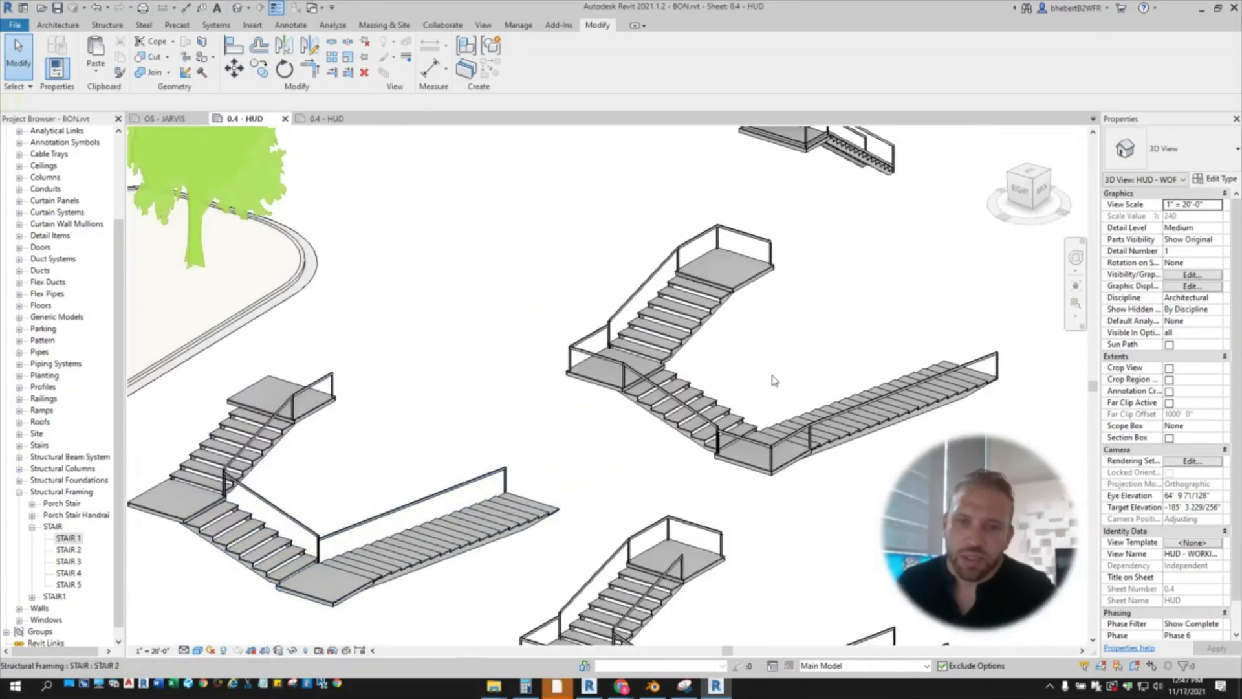
scroll(775, 381, up, 2)
middle_drag(811, 372, 584, 416)
scroll(584, 416, up, 1)
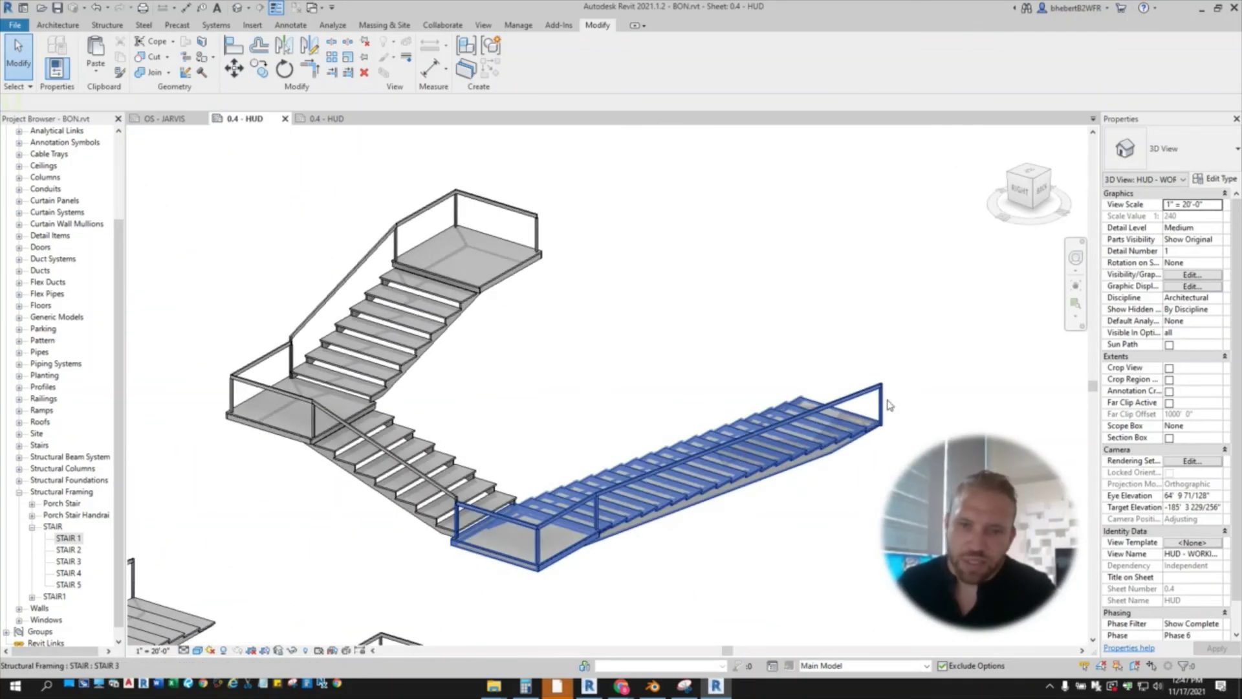
scroll(460, 304, down, 2)
middle_drag(411, 542, 499, 278)
scroll(531, 311, up, 1)
middle_drag(636, 341, 793, 285)
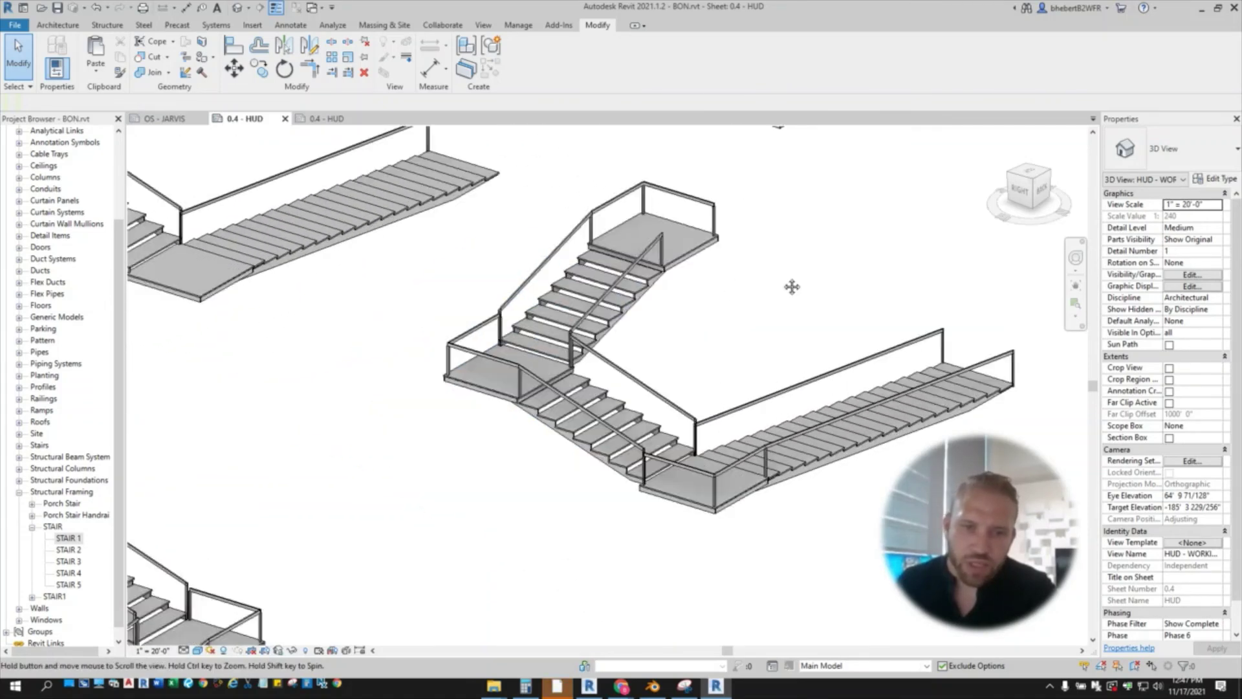
Step: Examine the longest multi-flight stair from several angles and review the properties of its large STAIR 4 flight
scroll(958, 220, down, 2)
middle_drag(610, 402, 794, 291)
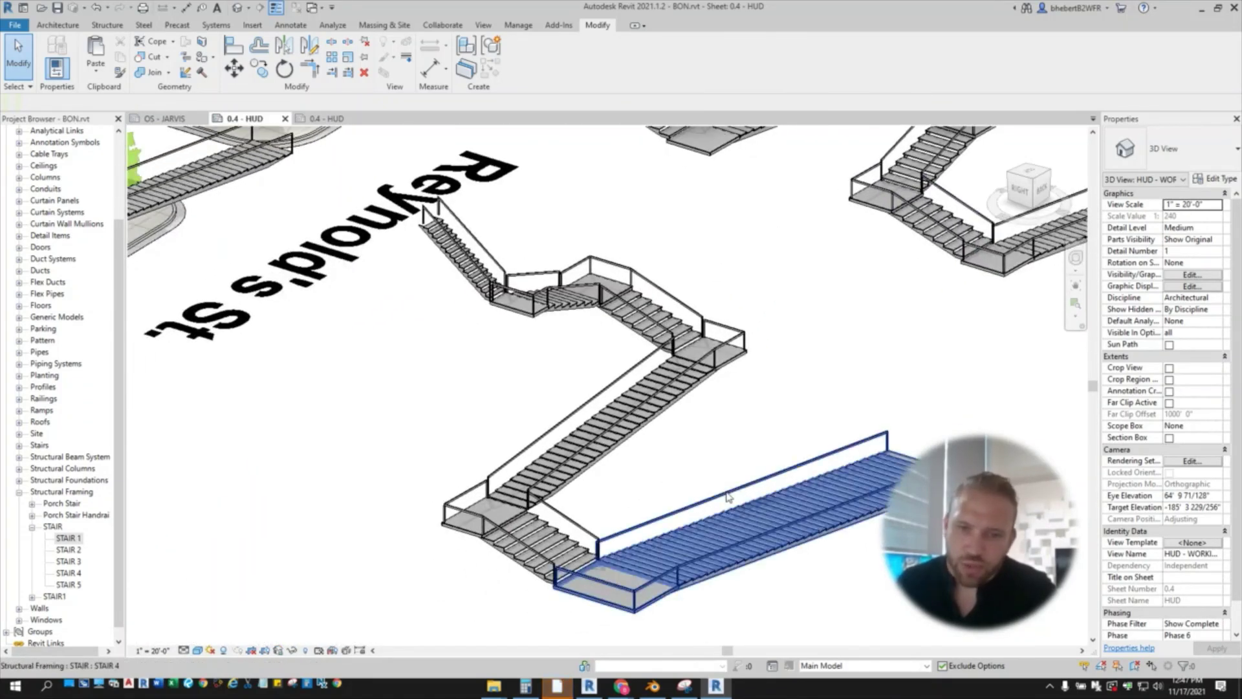
shift+middle_drag(671, 443, 471, 397)
click(451, 406)
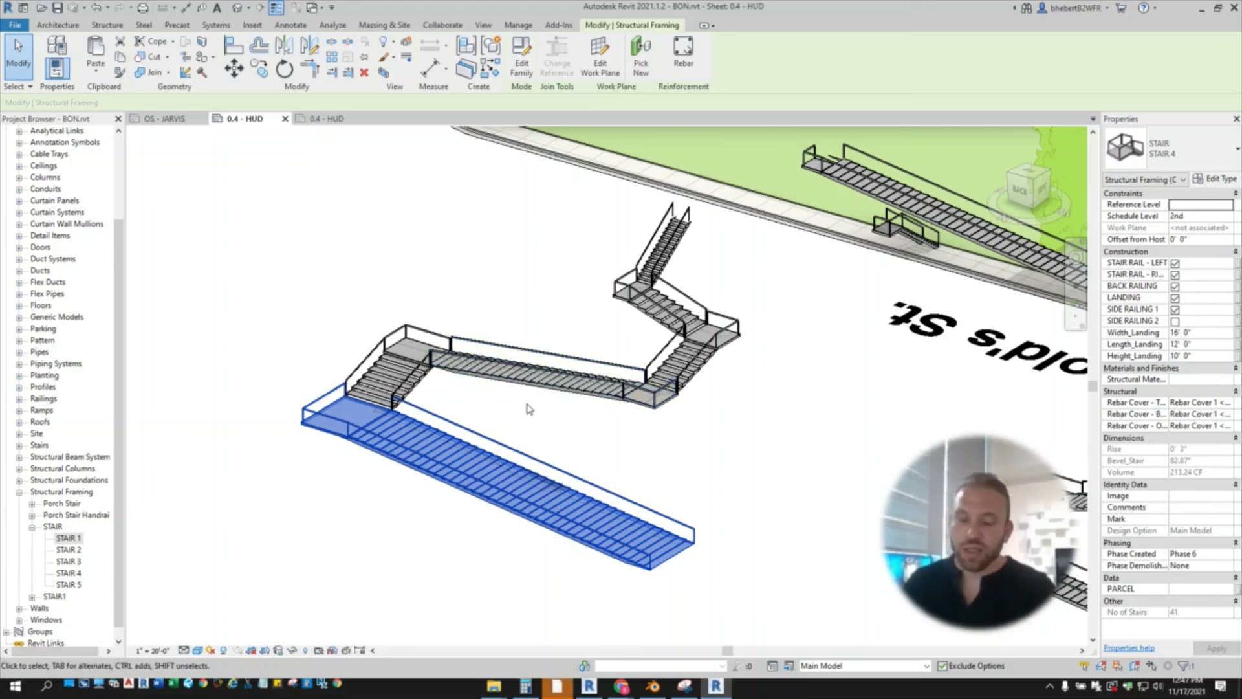
shift+middle_drag(542, 415, 632, 394)
key(Escape)
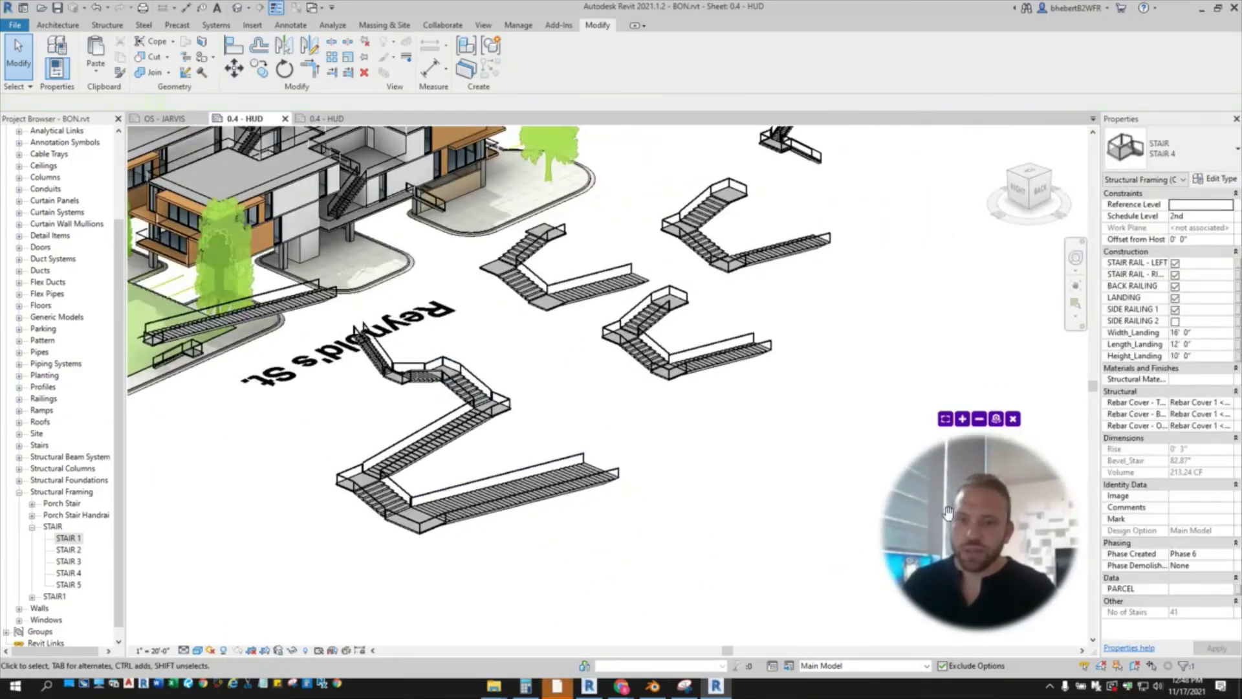